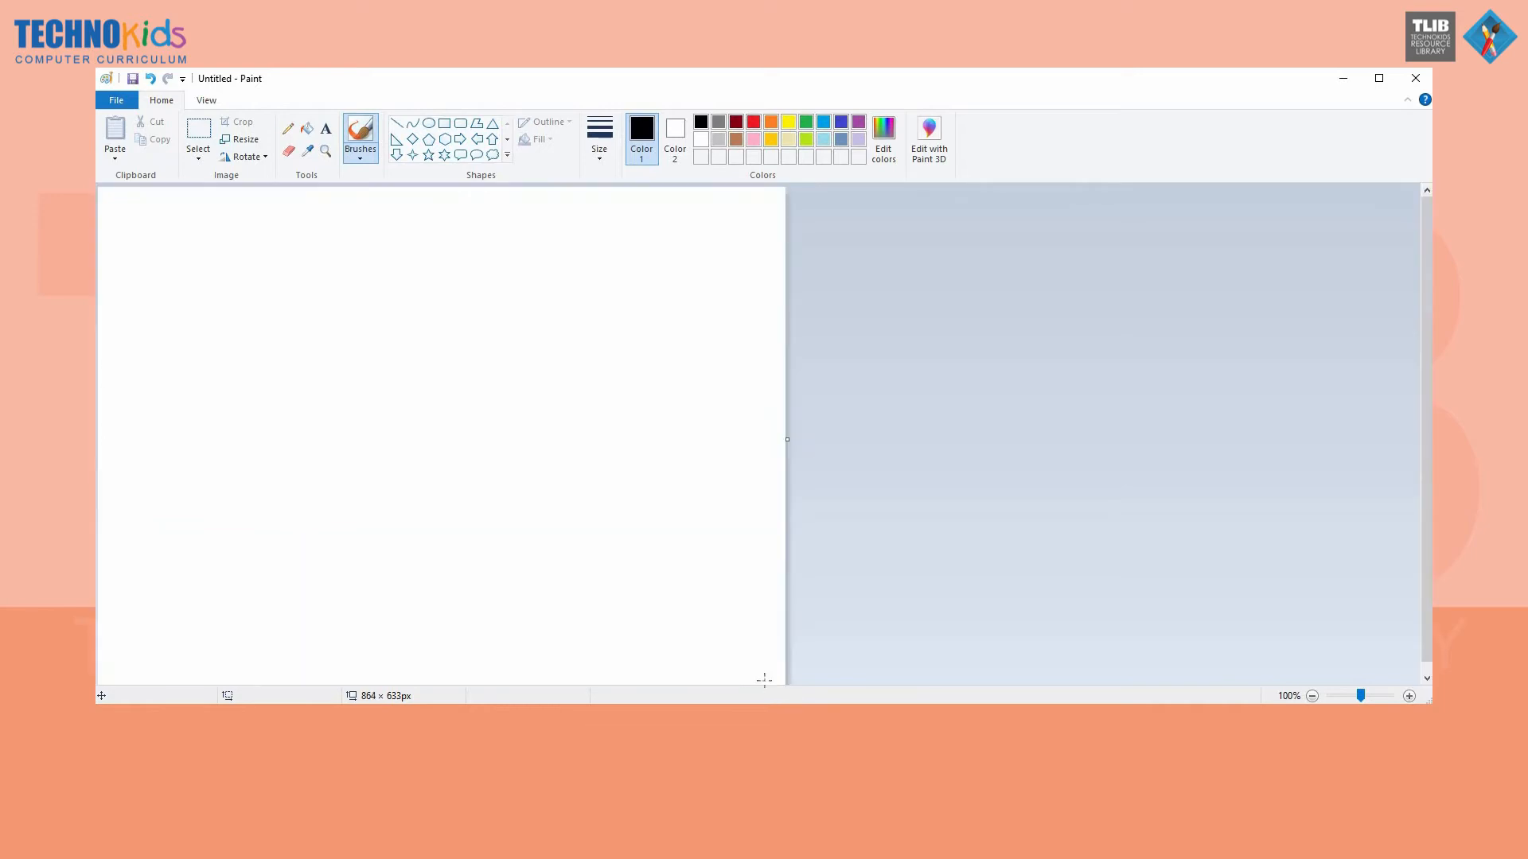
# Set up the Ellipse shape with a Crayon outline and no fill.
pyautogui.click(428, 124)
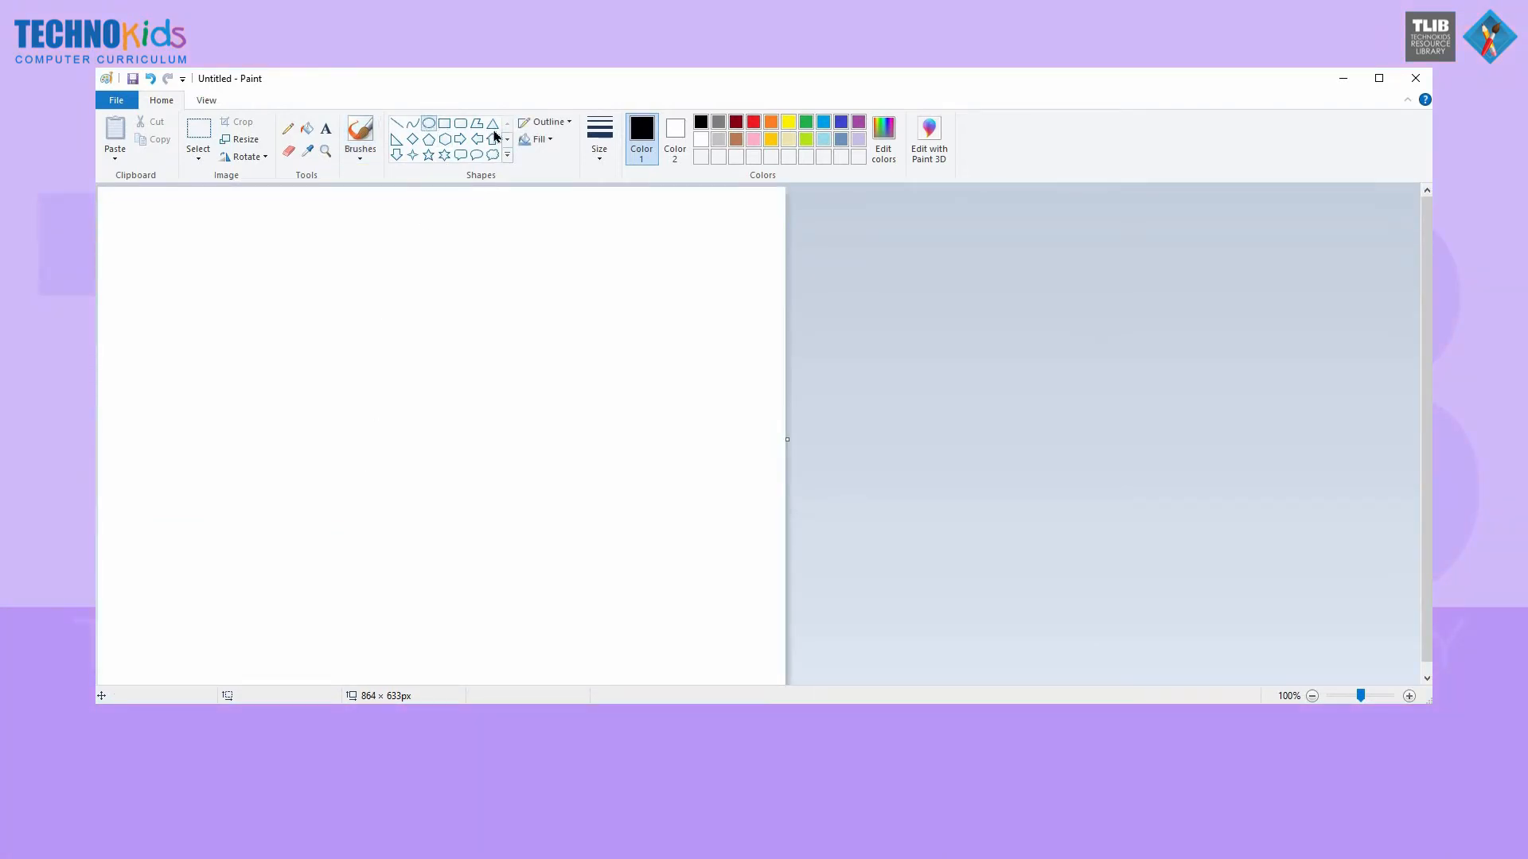
pyautogui.click(544, 123)
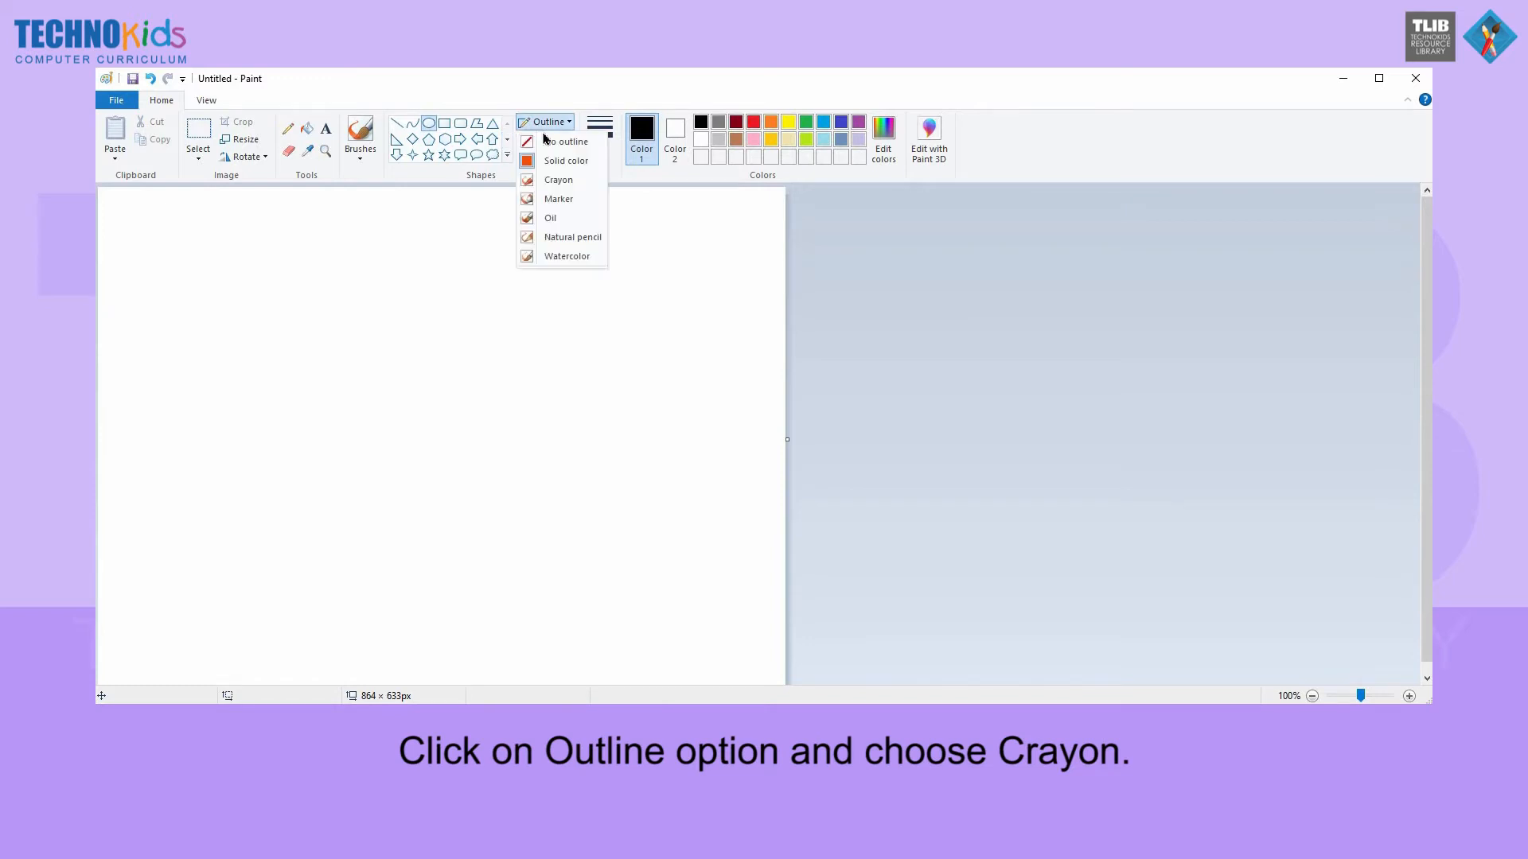
pyautogui.click(560, 182)
pyautogui.click(547, 144)
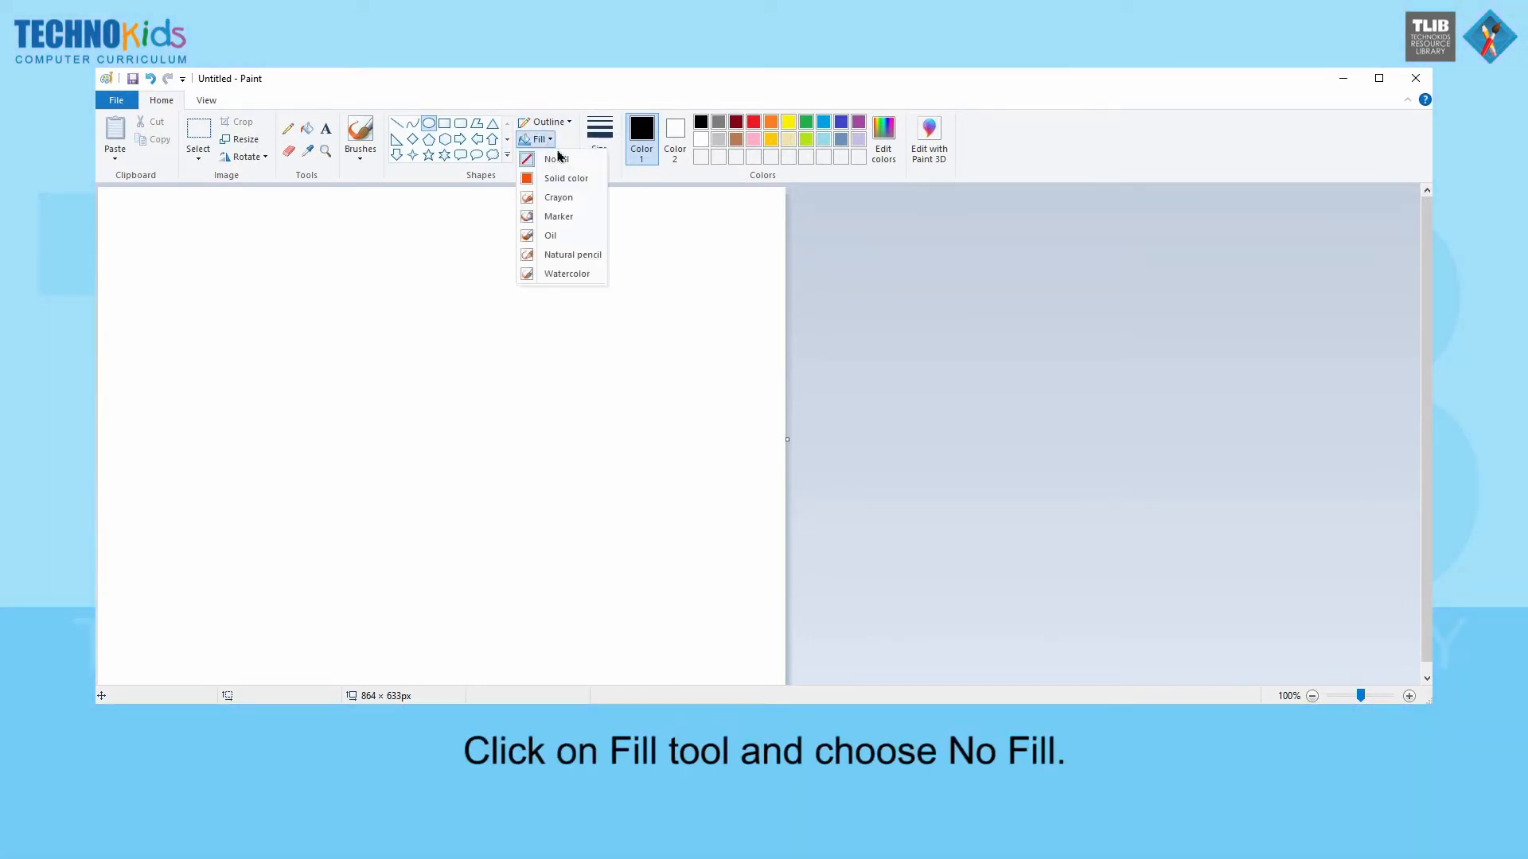
pyautogui.click(562, 160)
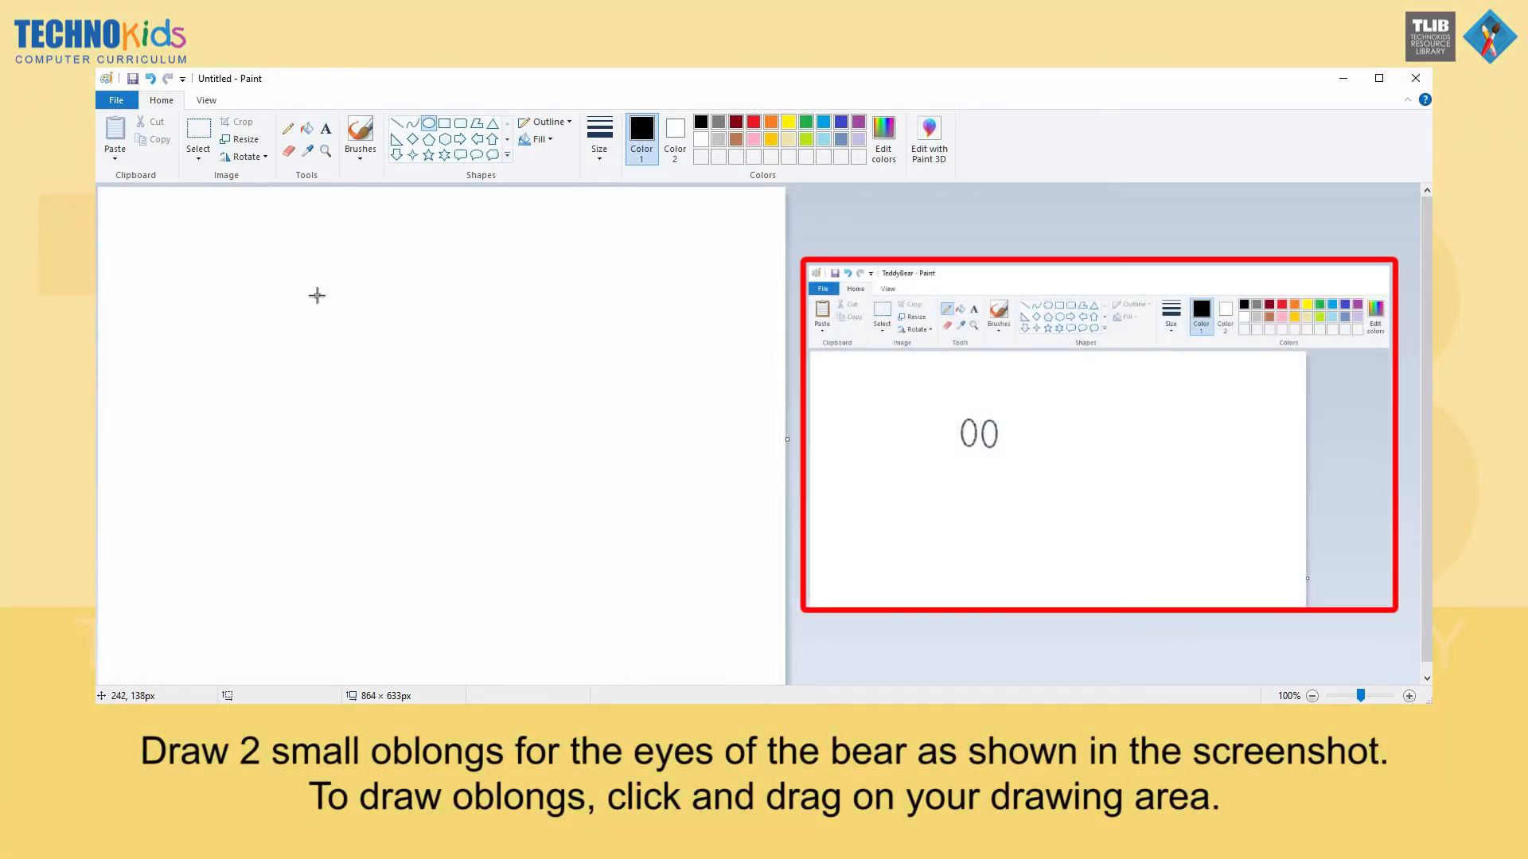
# Draw two upright oblong eyes about 25 × 48 px side by side and a face circle about 174 × 177 px around them.
pyautogui.moveTo(327, 280)
pyautogui.mouseDown()
pyautogui.moveTo(309, 319)
pyautogui.moveTo(345, 304)
pyautogui.moveTo(358, 323)
pyautogui.mouseUp()
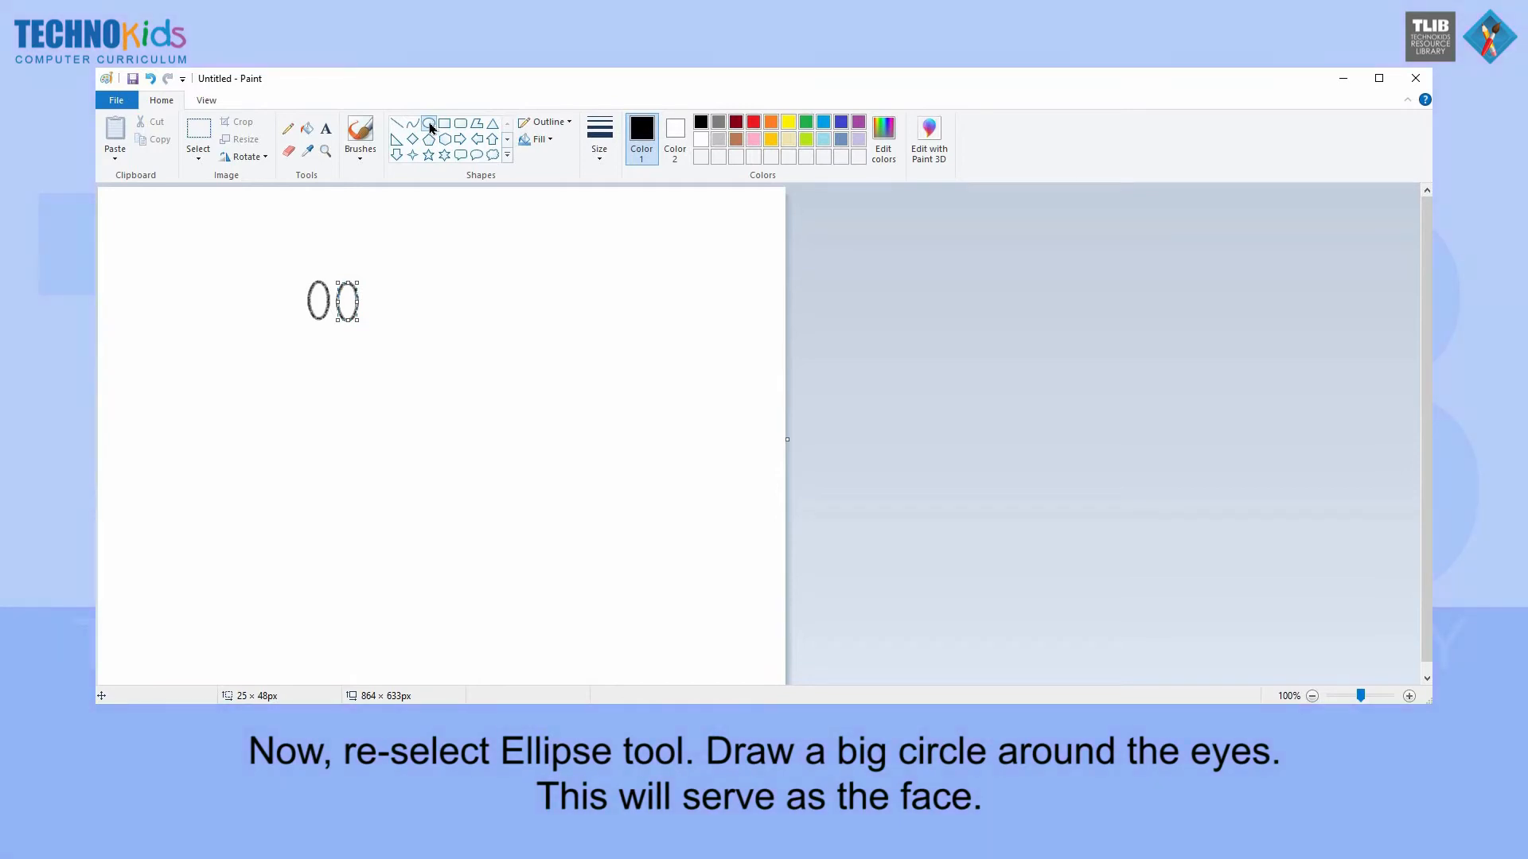
pyautogui.click(349, 233)
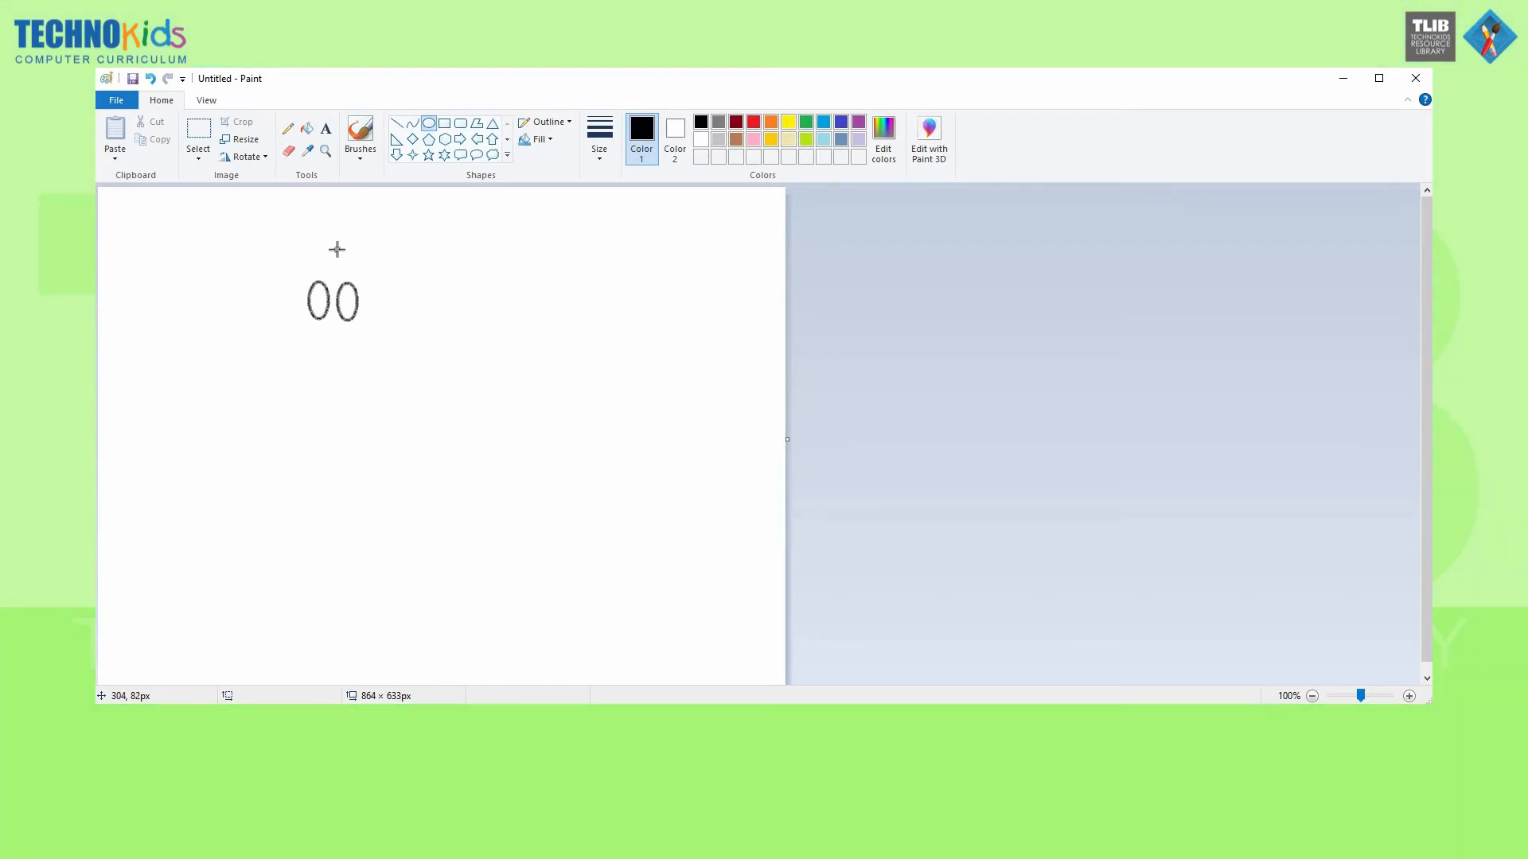
pyautogui.moveTo(331, 236); pyautogui.dragTo(194, 376)
pyautogui.moveTo(258, 311); pyautogui.dragTo(326, 339)
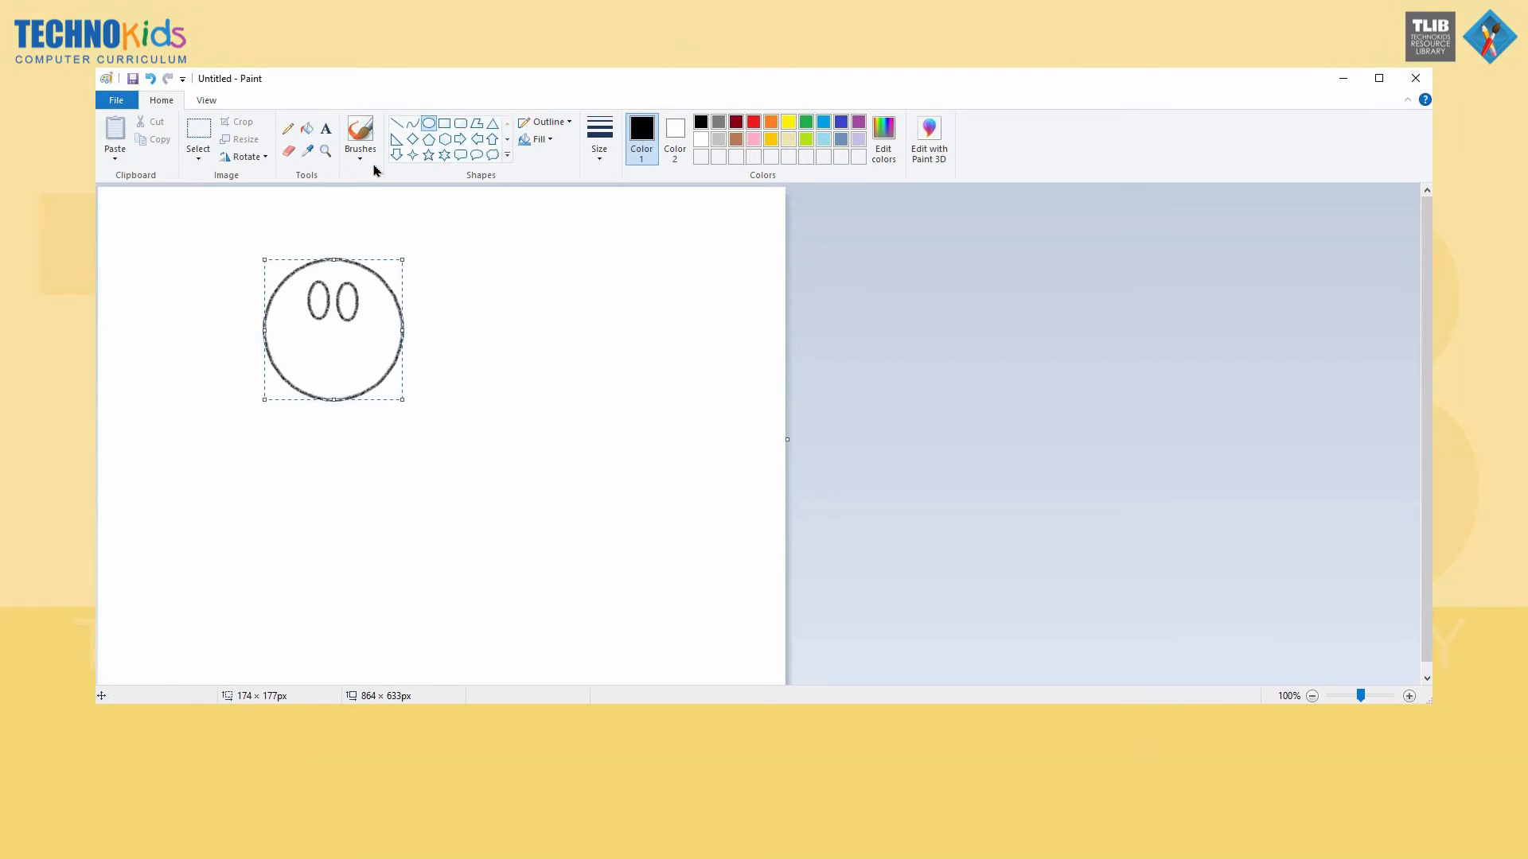
pyautogui.click(445, 302)
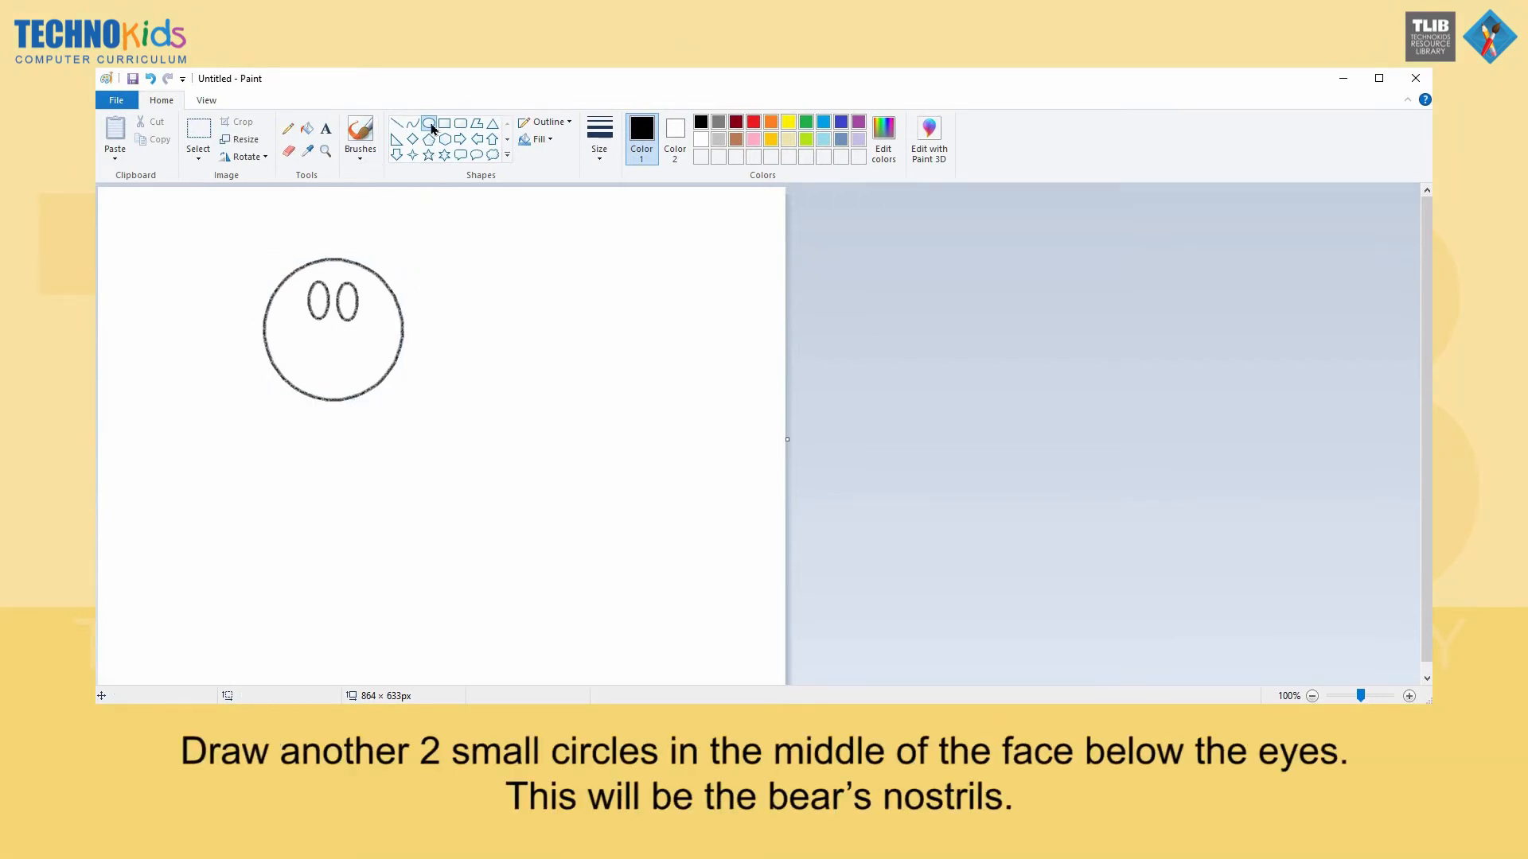
# Draw two nostril circles about 12 px and 9 px wide below the eyes, enclosed by a nose oval about 52 × 34 px.
pyautogui.moveTo(325, 330); pyautogui.dragTo(334, 341)
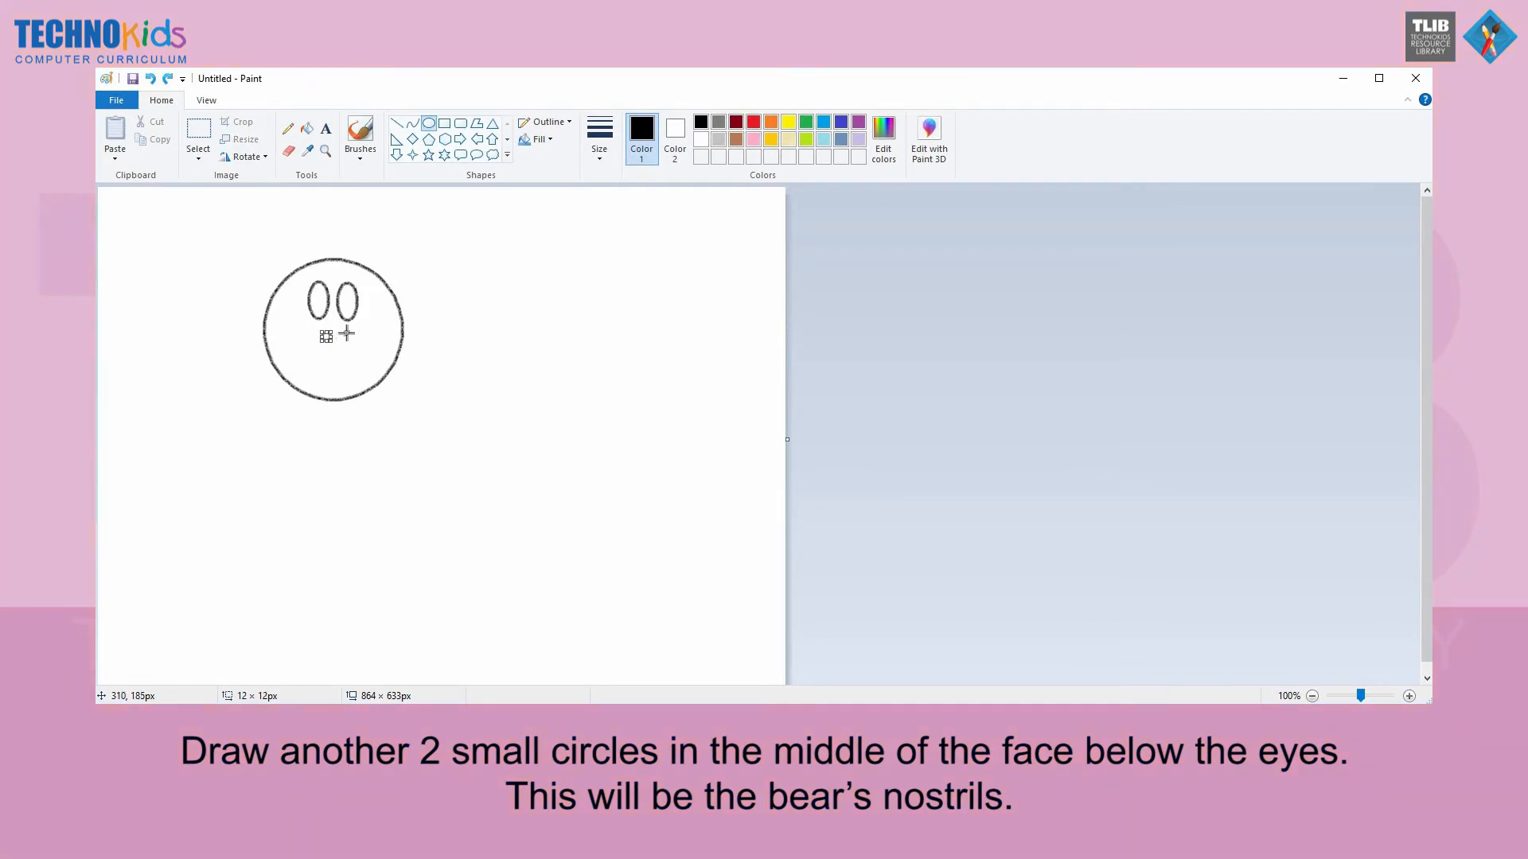
pyautogui.click(347, 333)
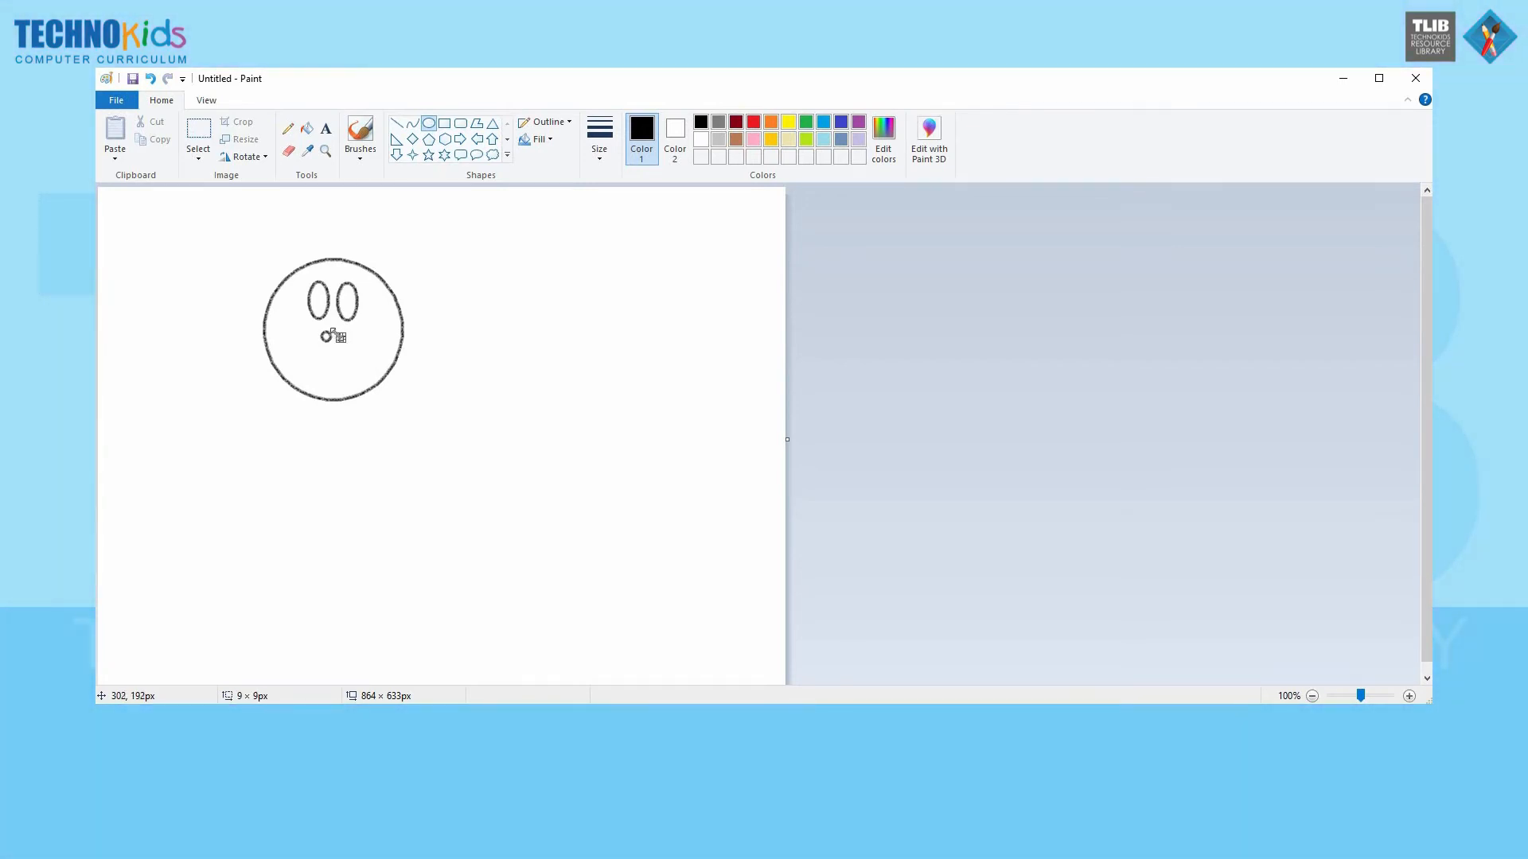
pyautogui.moveTo(316, 327)
pyautogui.mouseDown()
pyautogui.moveTo(356, 357)
pyautogui.moveTo(339, 337)
pyautogui.mouseUp()
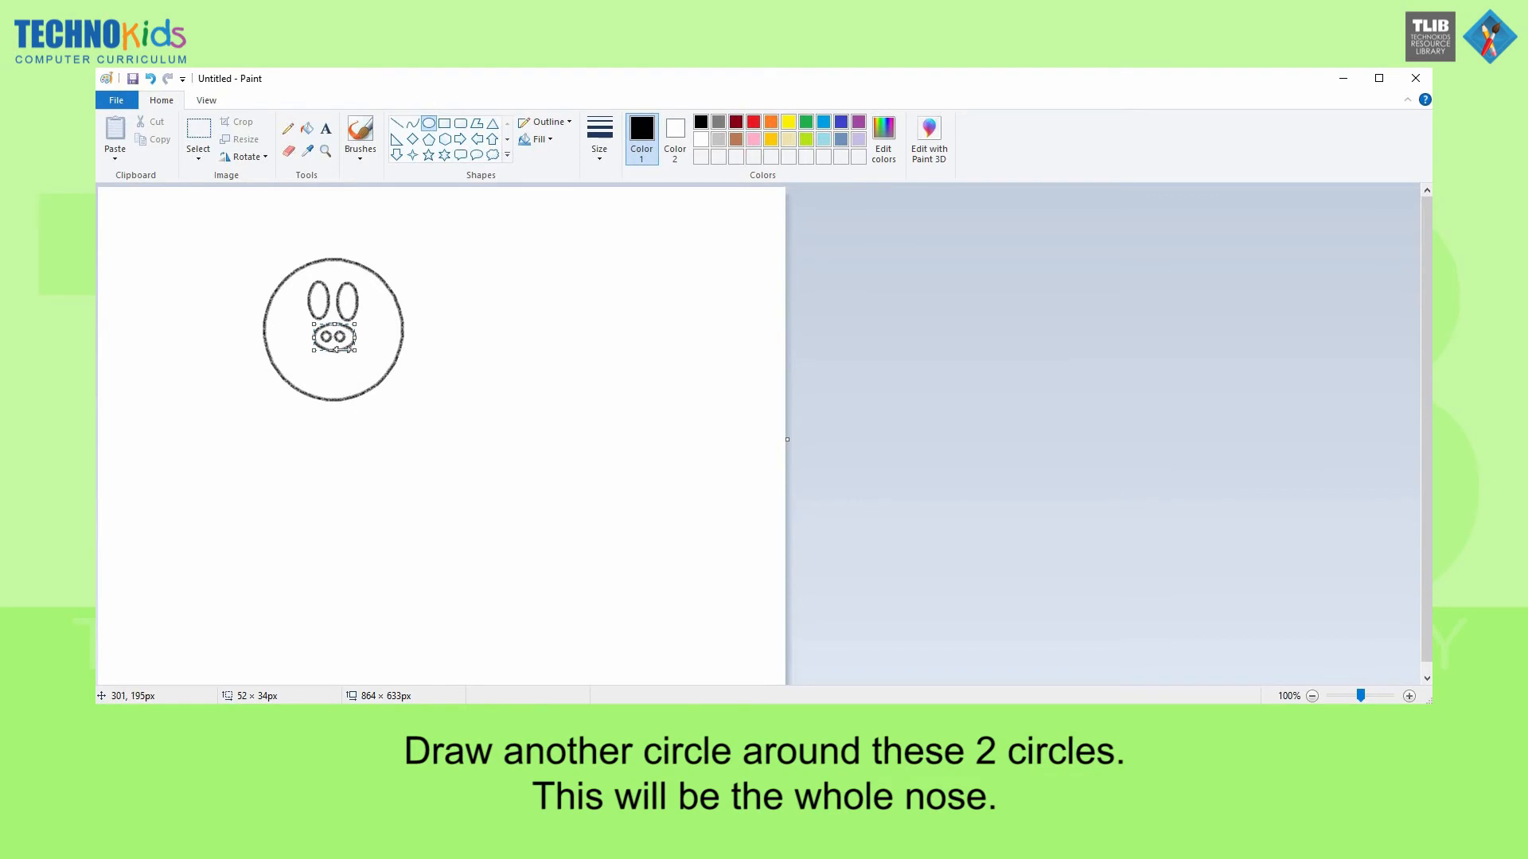
pyautogui.click(348, 389)
# Draw two ear circles about 59 px wide at the upper left and upper right edges of the face.
pyautogui.moveTo(282, 234); pyautogui.dragTo(263, 263)
pyautogui.moveTo(414, 259)
pyautogui.mouseDown()
pyautogui.moveTo(362, 310)
pyautogui.moveTo(406, 265)
pyautogui.mouseUp()
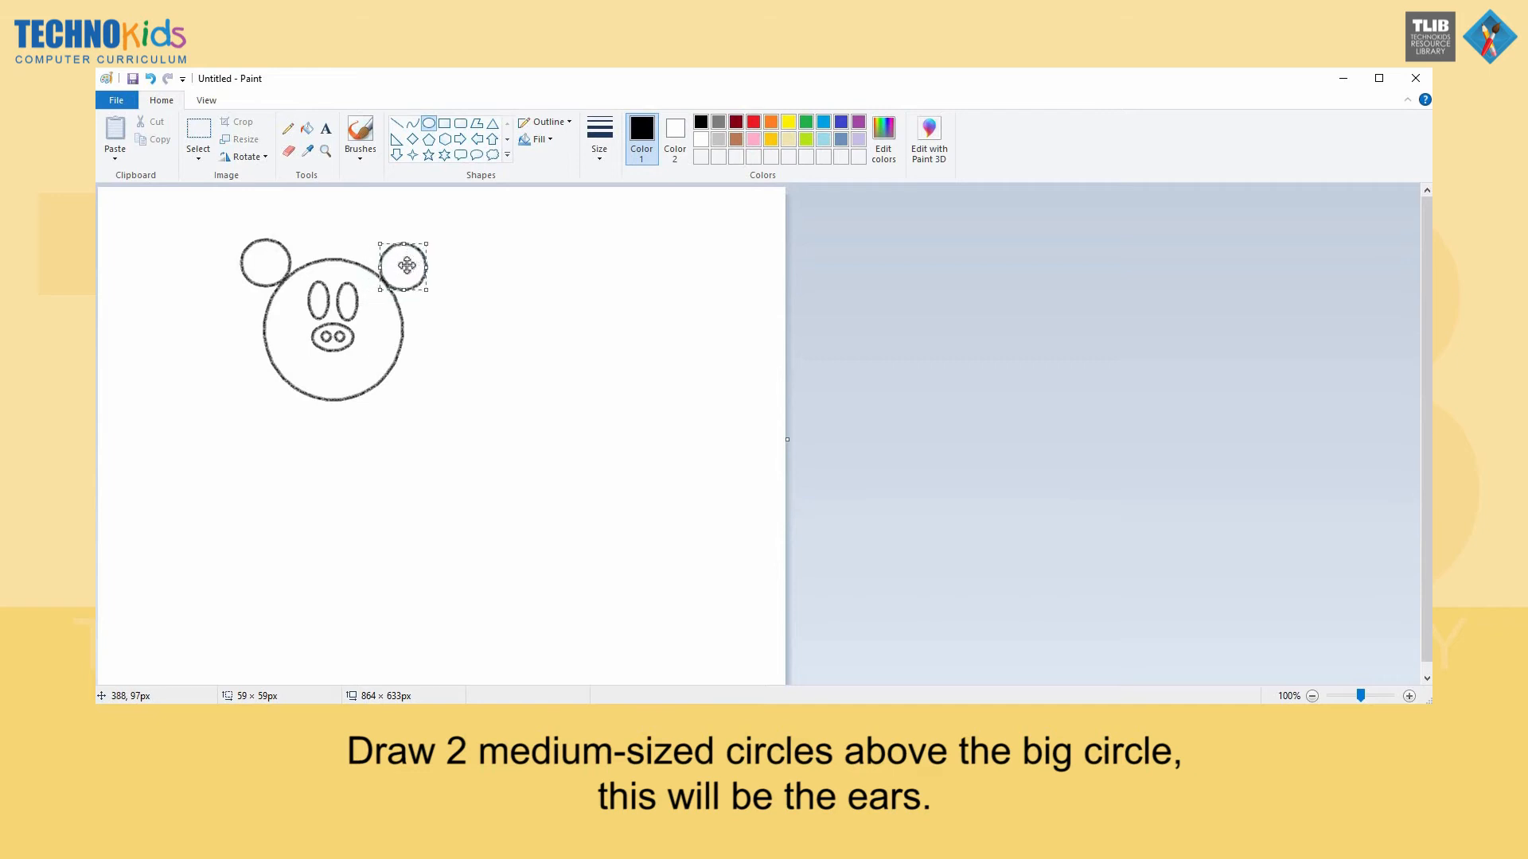
pyautogui.click(307, 387)
# Draw a smiling mouth below the nose with the Curve shape, bending its middle downward.
pyautogui.click(396, 123)
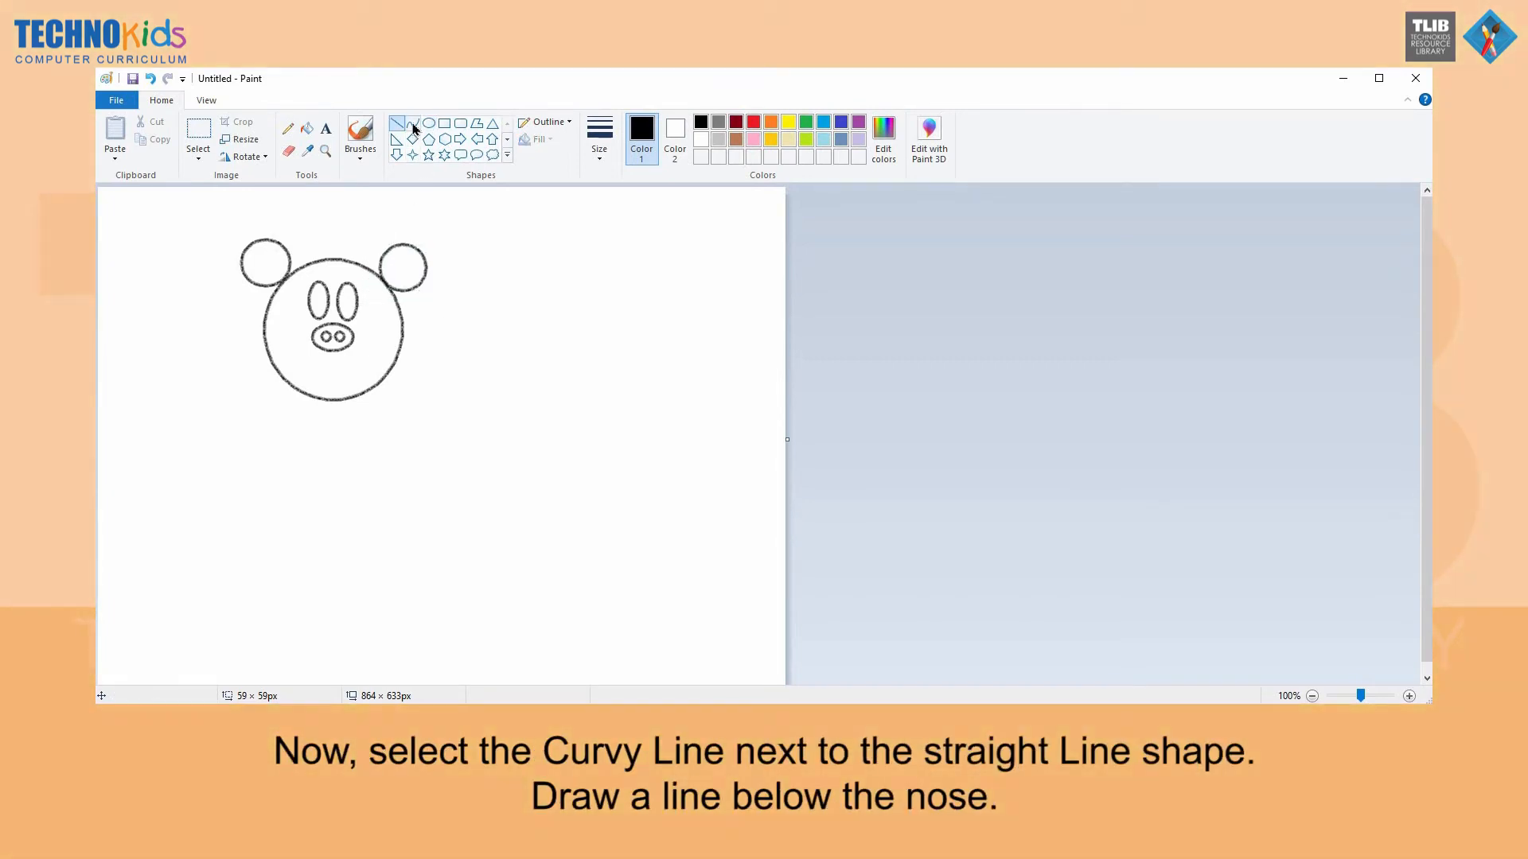
pyautogui.click(415, 125)
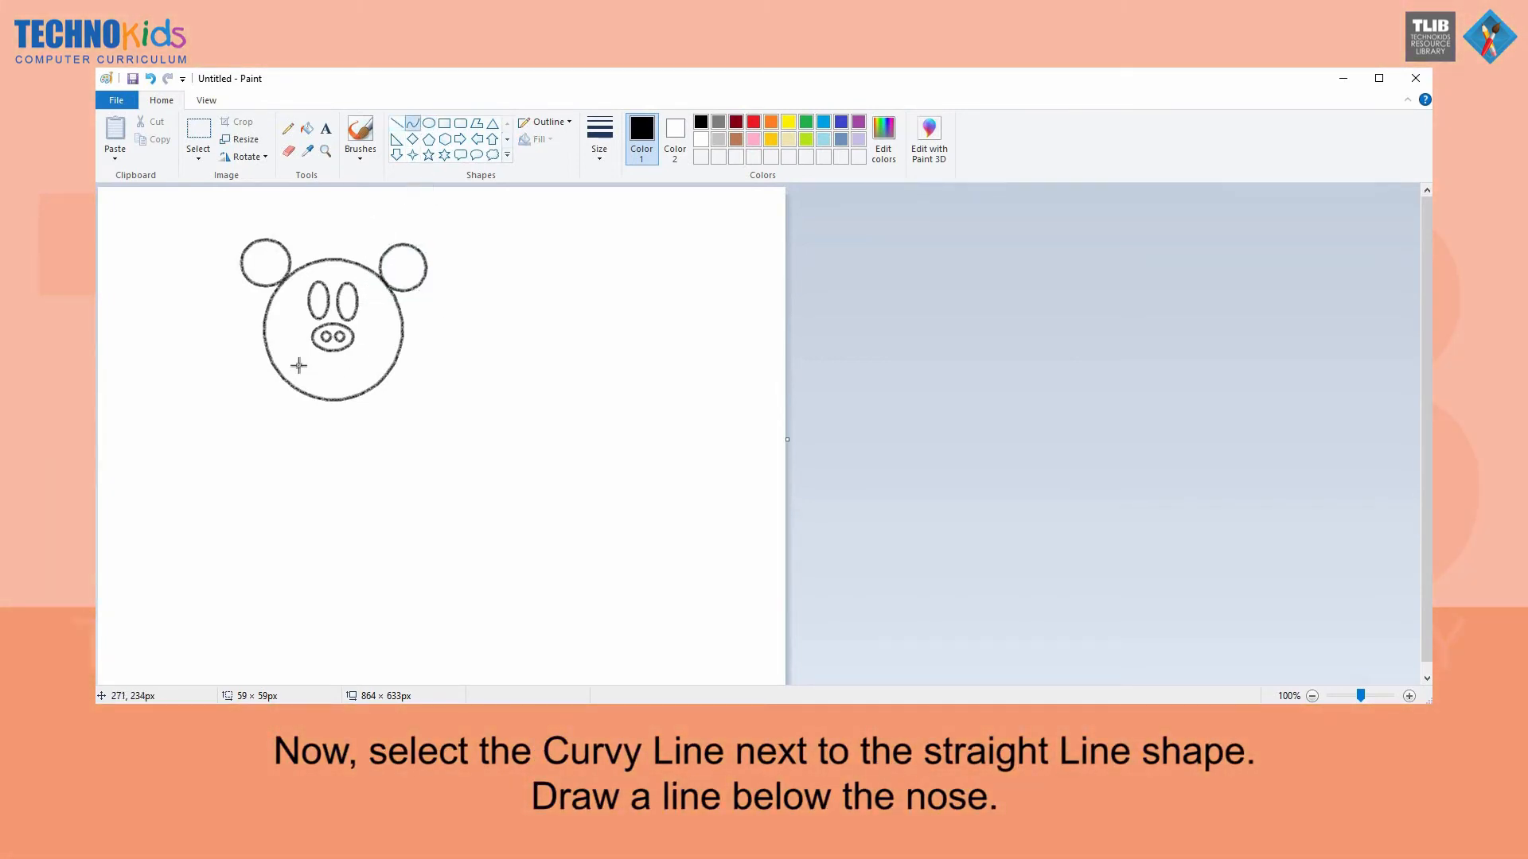
pyautogui.moveTo(298, 366); pyautogui.dragTo(328, 367)
pyautogui.moveTo(366, 365); pyautogui.dragTo(334, 386)
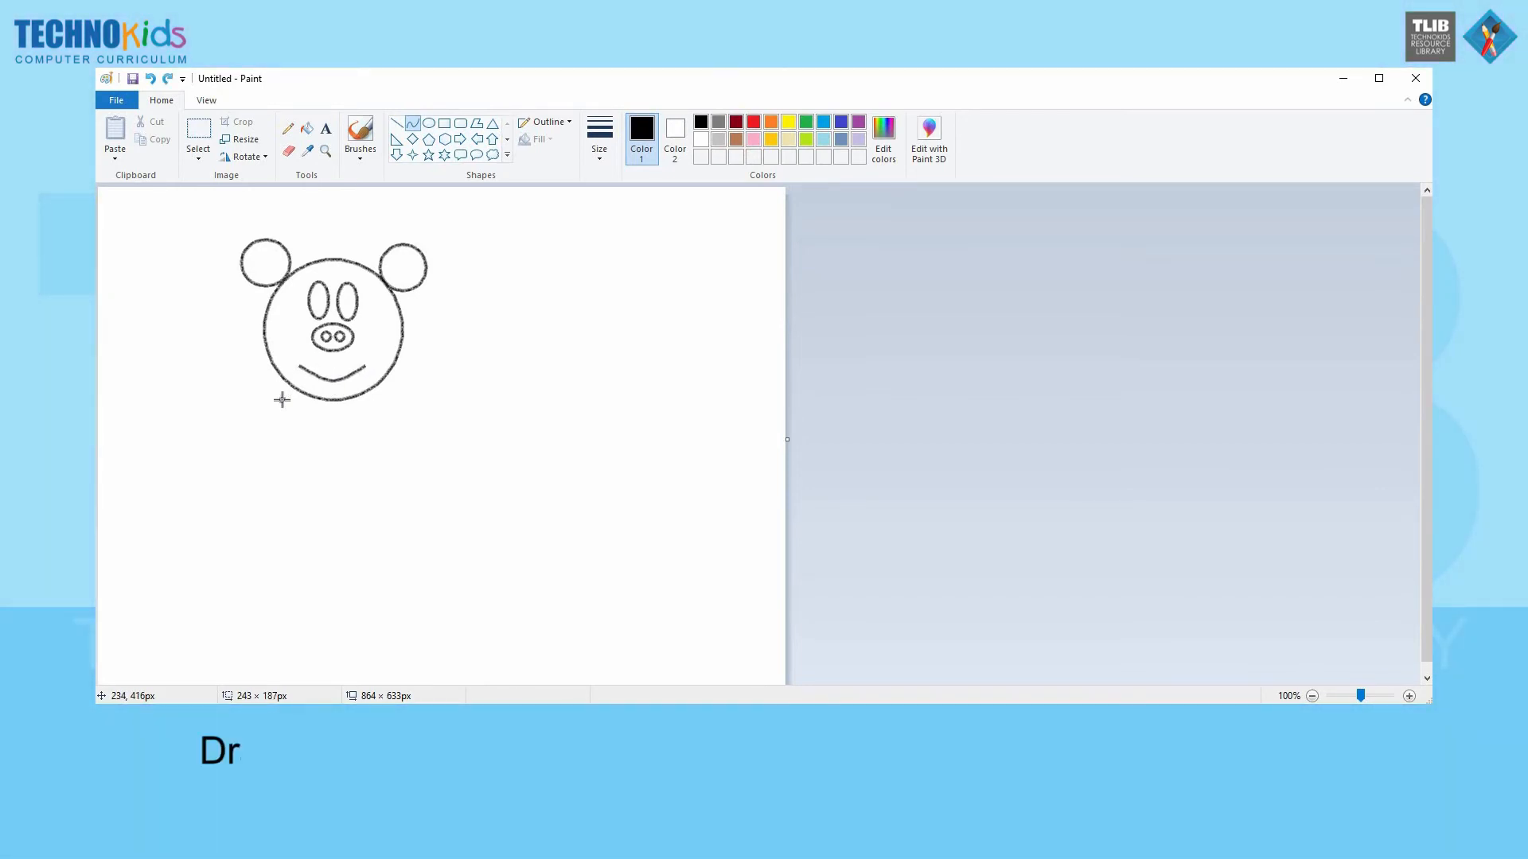
# Draw the bear's left-side arm as a curve from below the face, bowed outward with a small inward hook for the hand.
pyautogui.moveTo(295, 400); pyautogui.dragTo(205, 545)
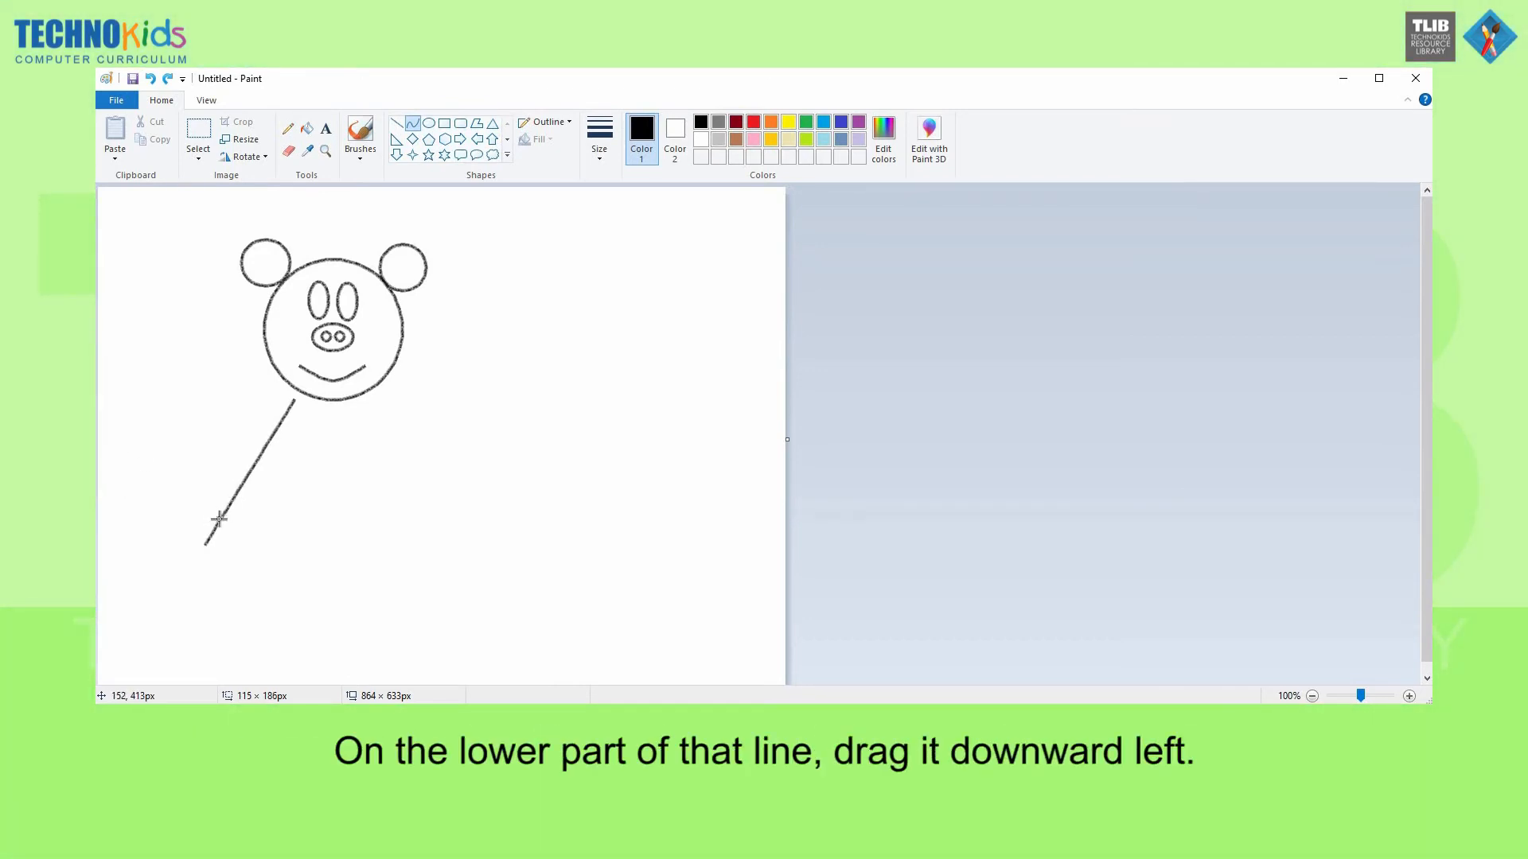
pyautogui.moveTo(155, 509); pyautogui.dragTo(102, 563)
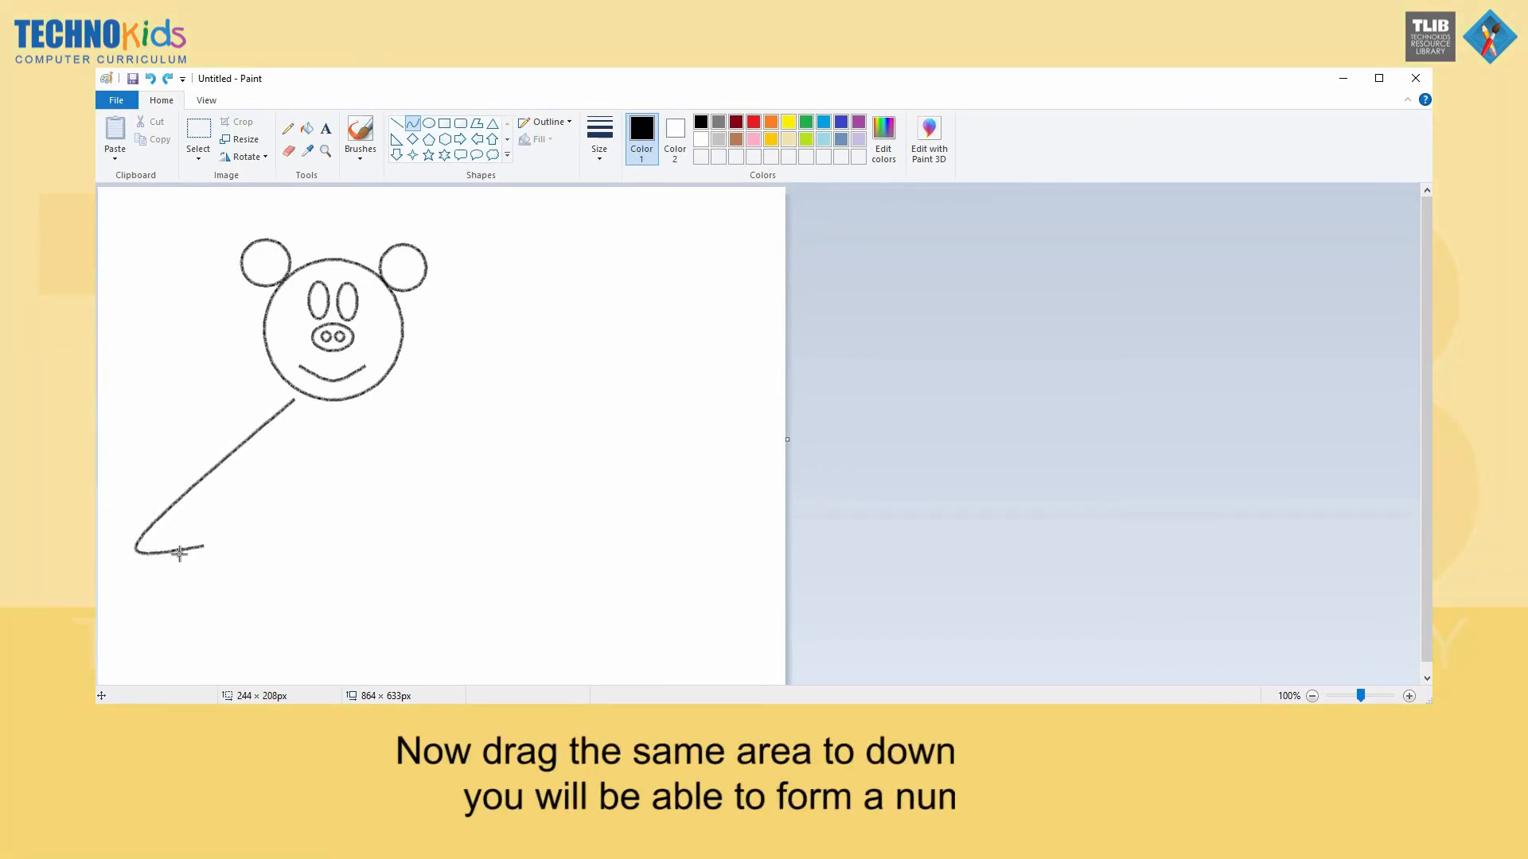
pyautogui.moveTo(184, 570); pyautogui.dragTo(225, 628)
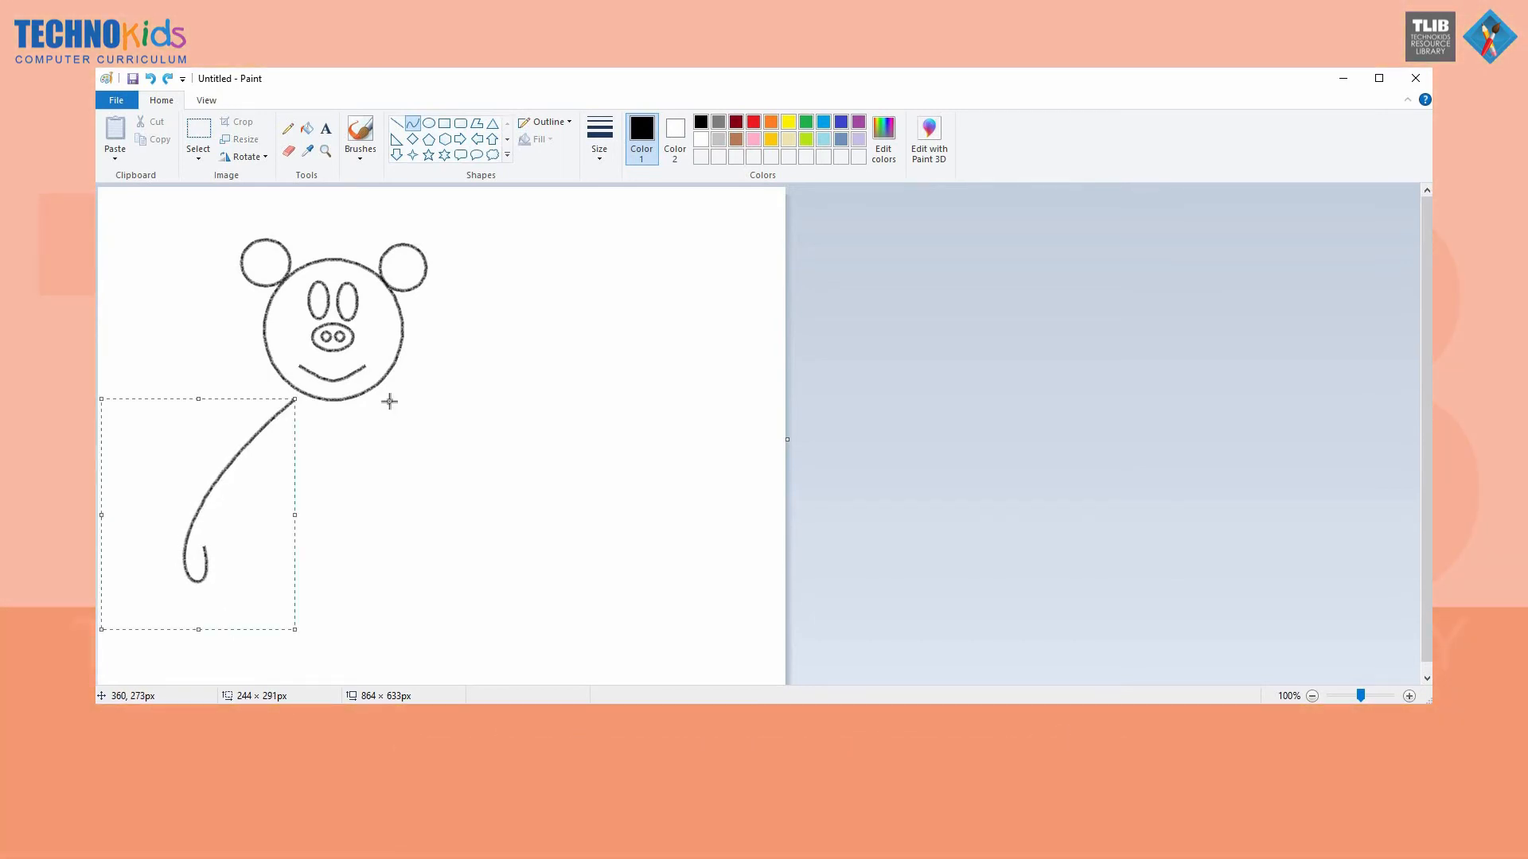
# Draw the mirrored right-side arm as an outward-bowed curve from below the face, ending in an inward hook.
pyautogui.moveTo(389, 402); pyautogui.dragTo(456, 477)
pyautogui.moveTo(498, 536); pyautogui.dragTo(489, 537)
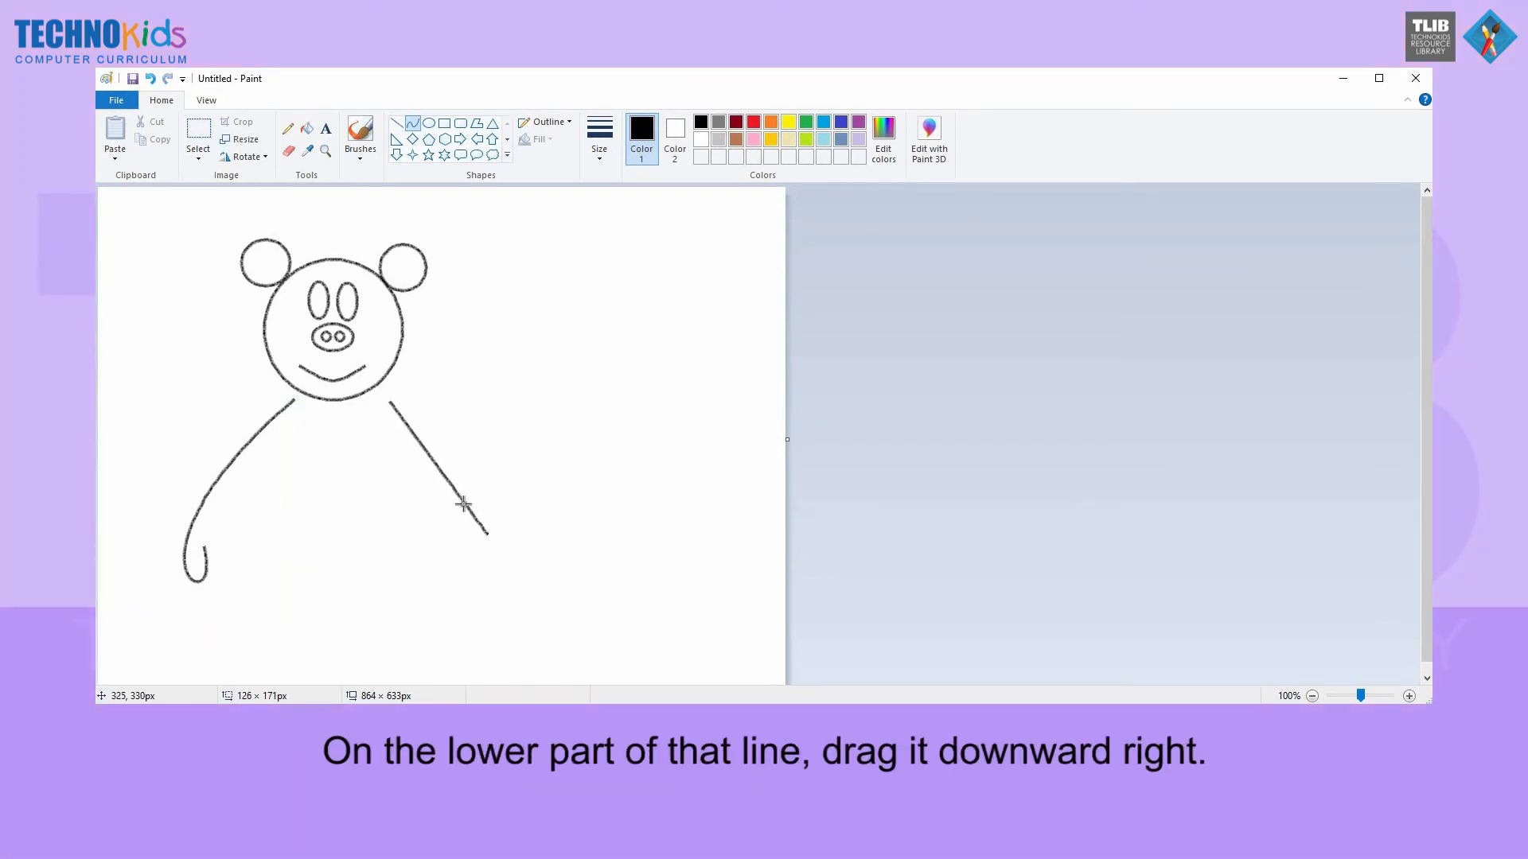
pyautogui.moveTo(535, 532)
pyautogui.mouseDown()
pyautogui.moveTo(587, 564)
pyautogui.moveTo(502, 535)
pyautogui.moveTo(471, 570)
pyautogui.moveTo(461, 629)
pyautogui.mouseUp()
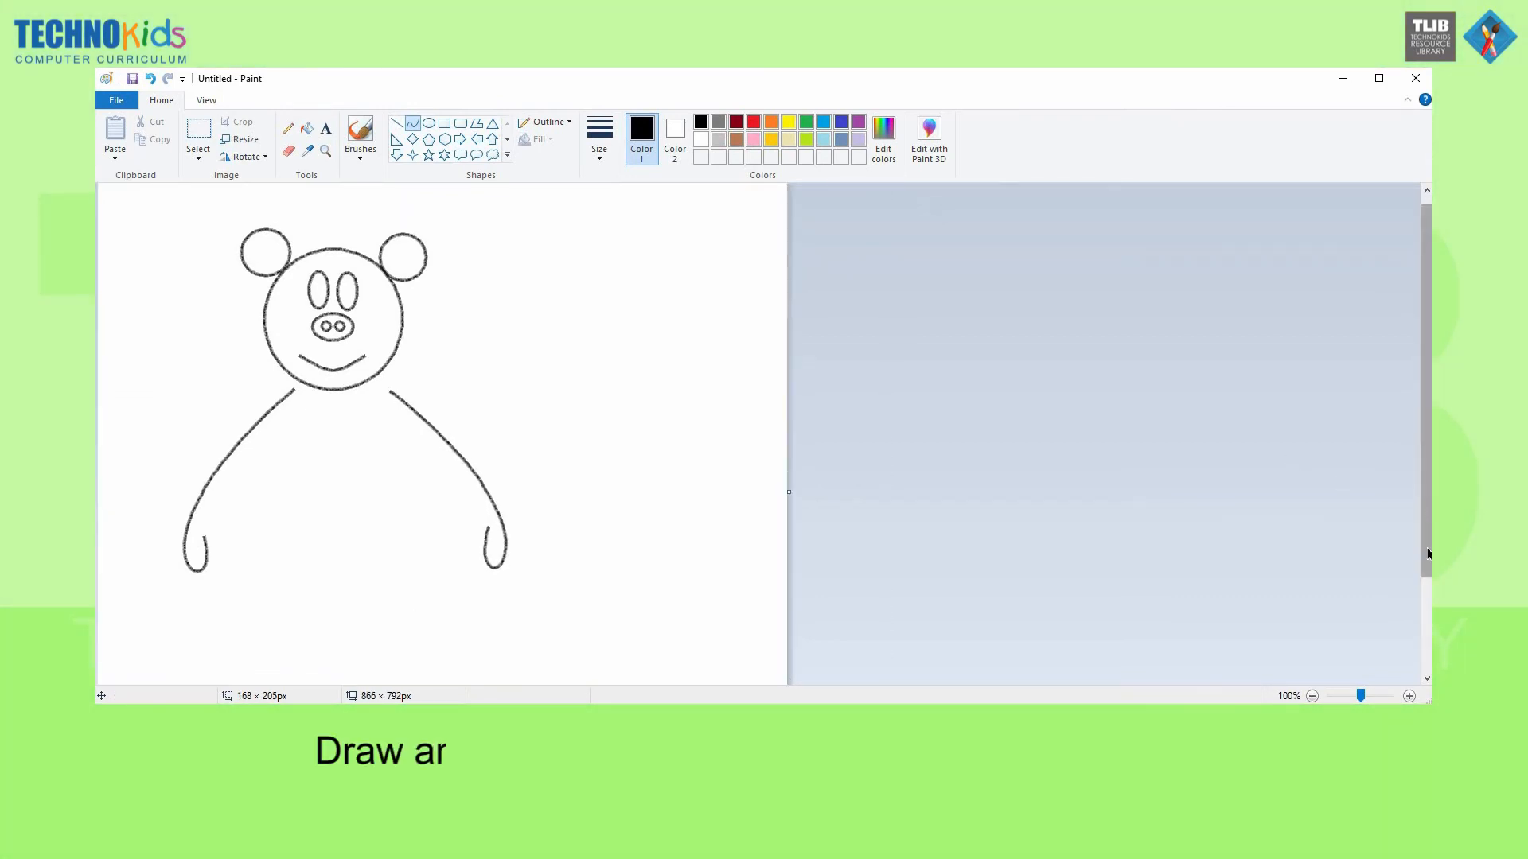
# Draw the left-side leg as a curve starting just below the left-side hand, bowed outward and hooked inward at the foot.
pyautogui.moveTo(1428, 555); pyautogui.dragTo(1428, 650)
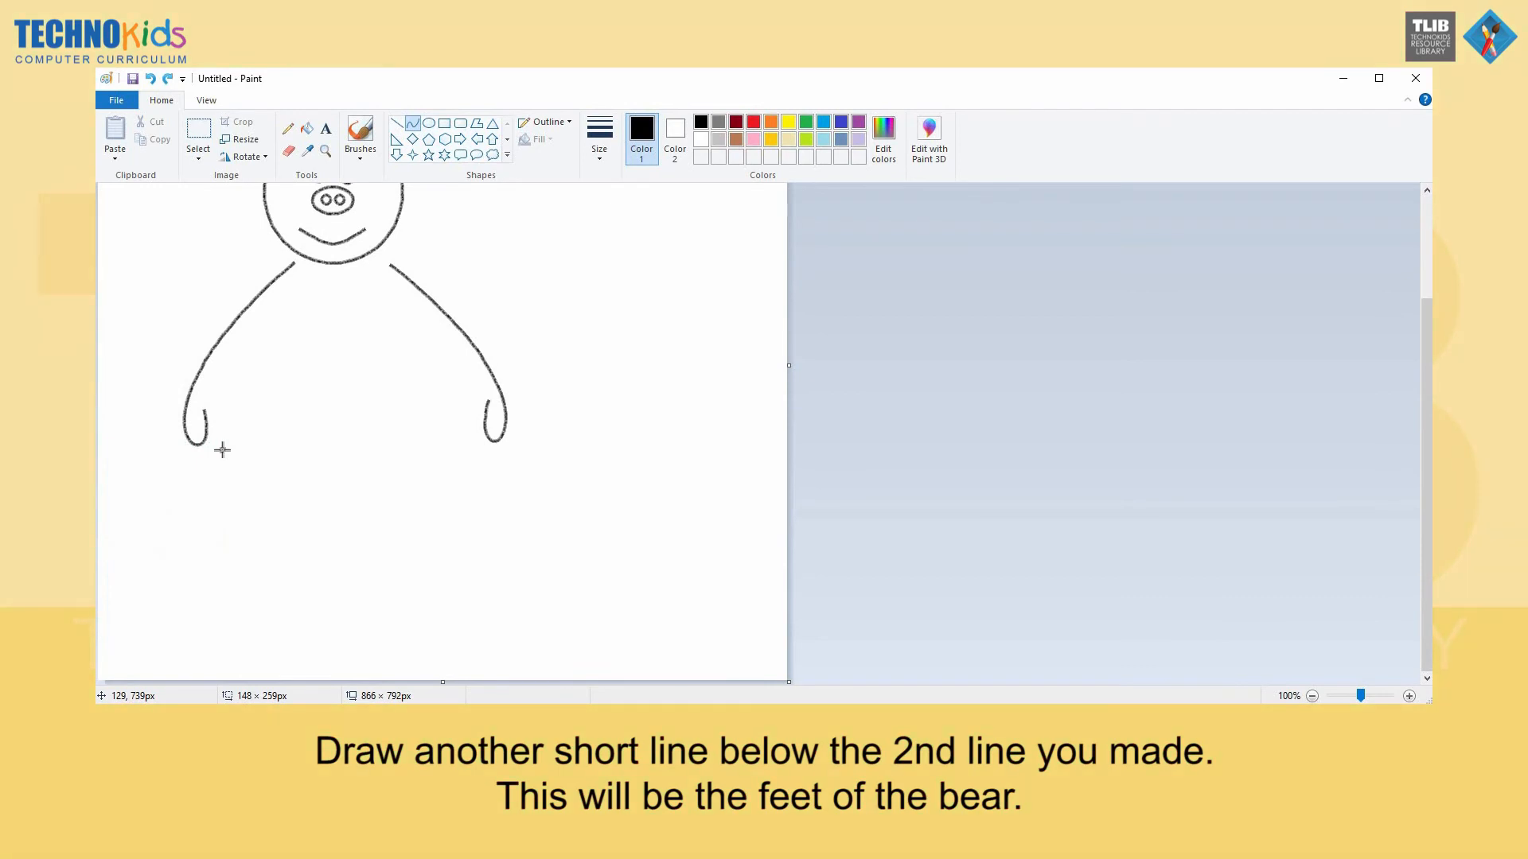
pyautogui.moveTo(221, 449); pyautogui.dragTo(191, 591)
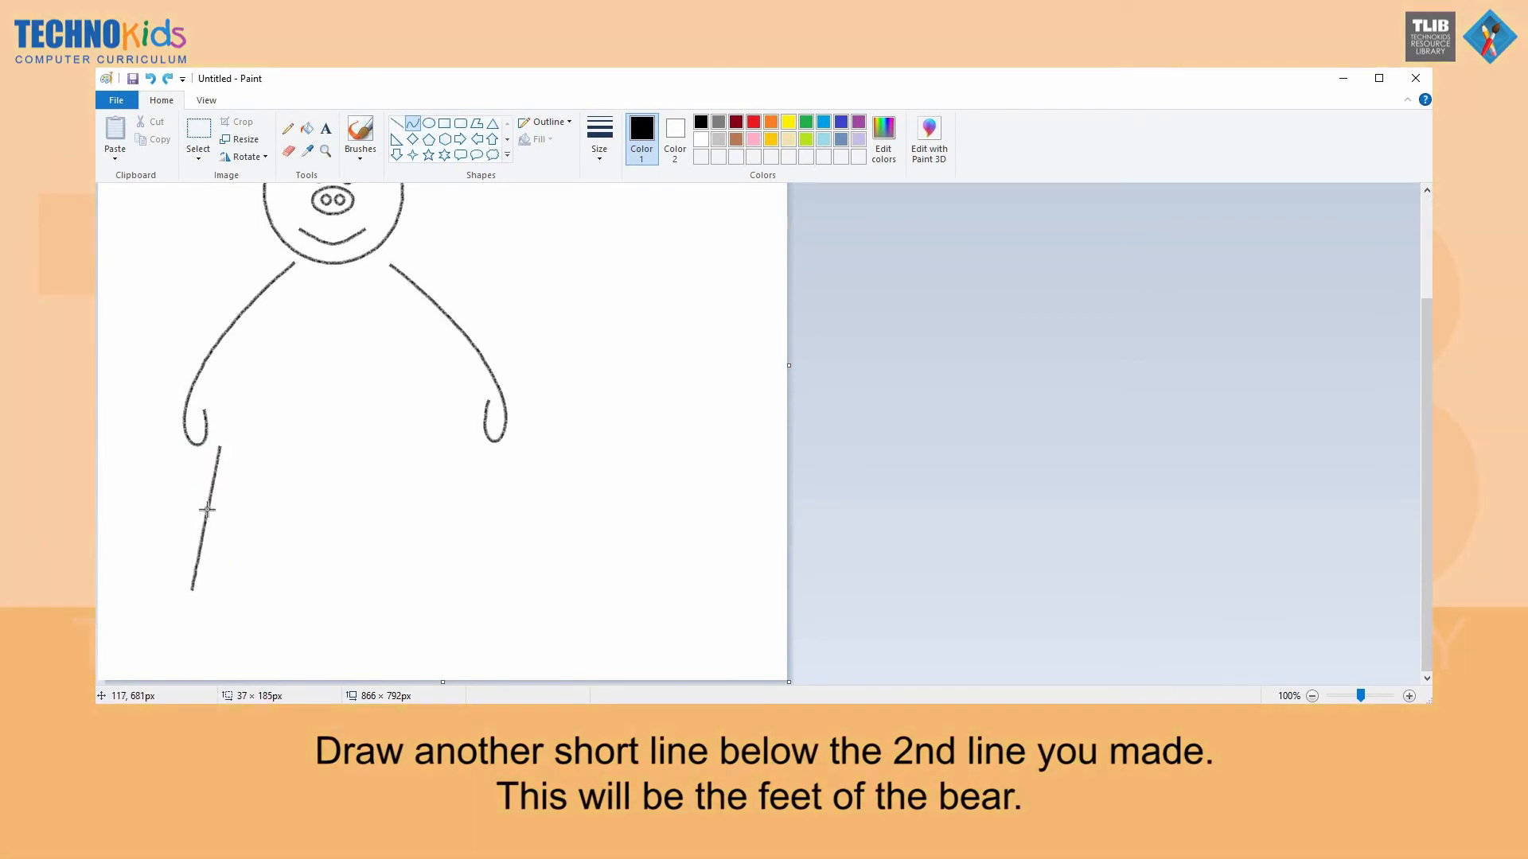
pyautogui.moveTo(117, 528); pyautogui.dragTo(62, 599)
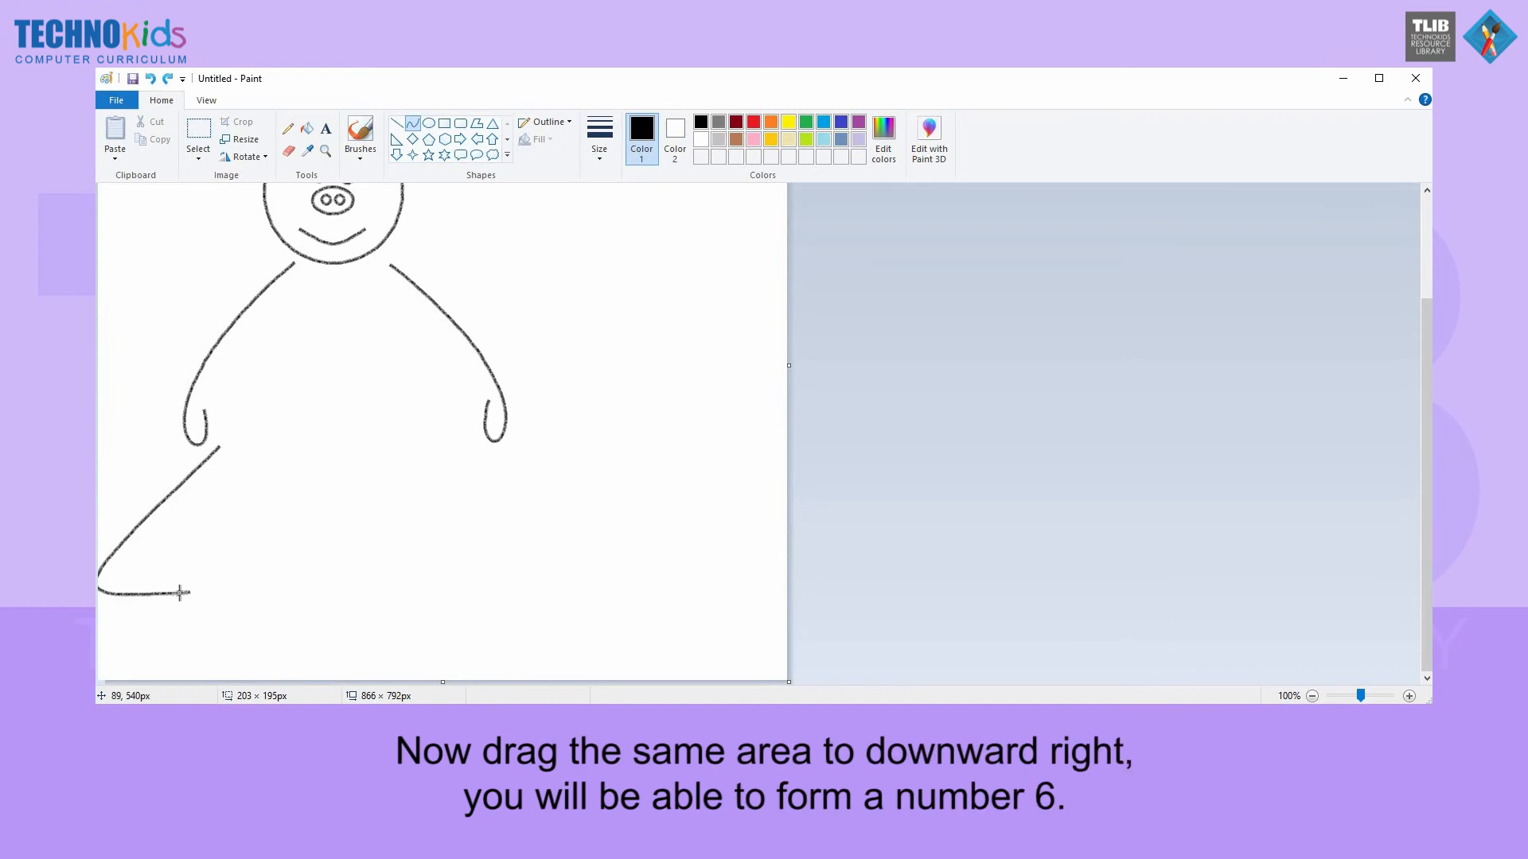
pyautogui.moveTo(220, 640); pyautogui.dragTo(262, 697)
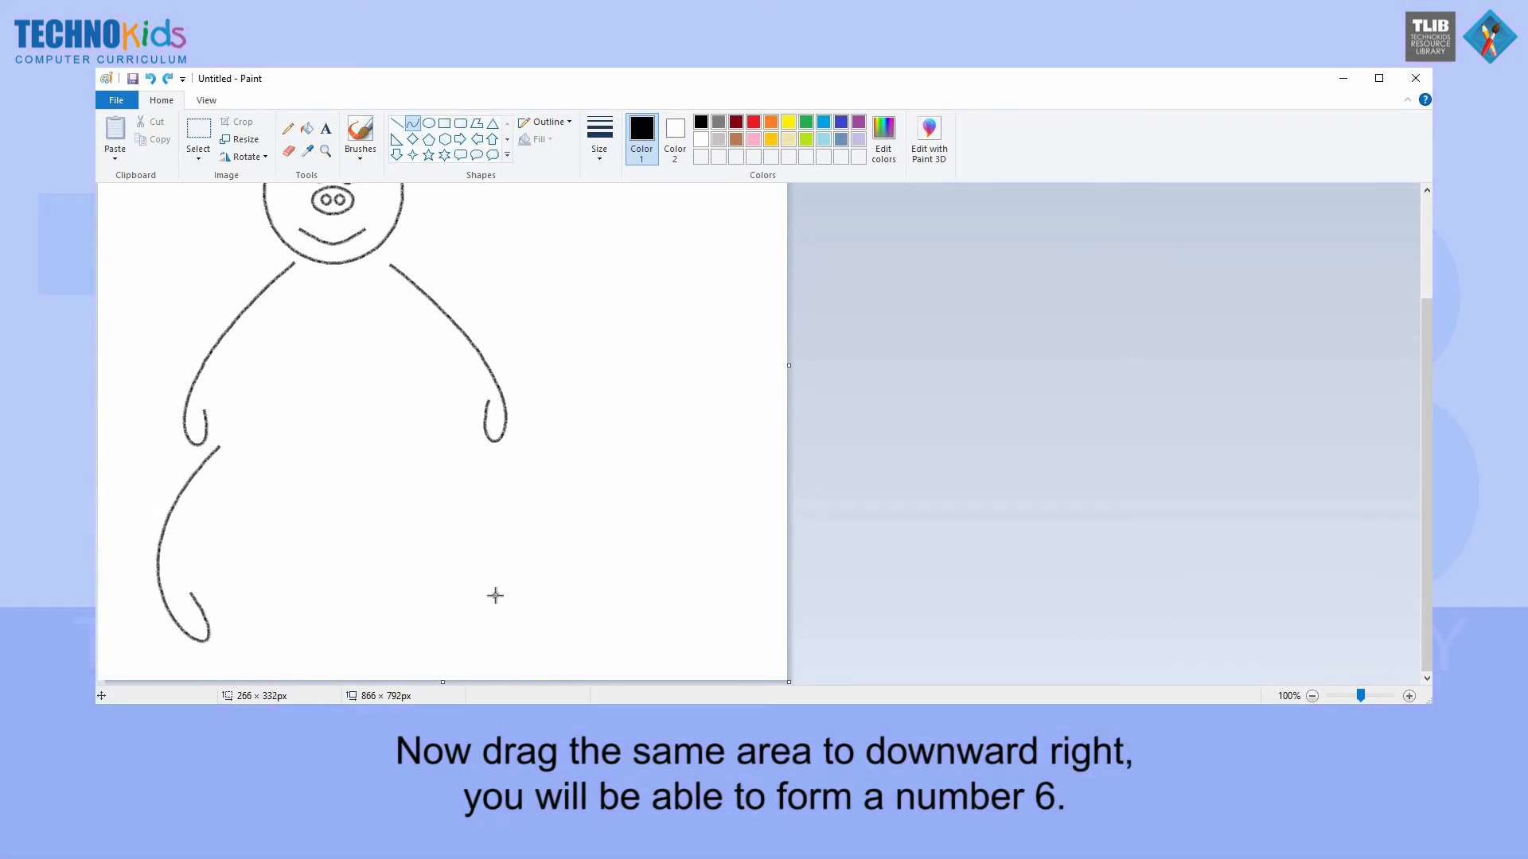
# Draw the right-side leg as a curve starting just below the right-side hand, bowed outward and hooked inward at the foot.
pyautogui.click(432, 478)
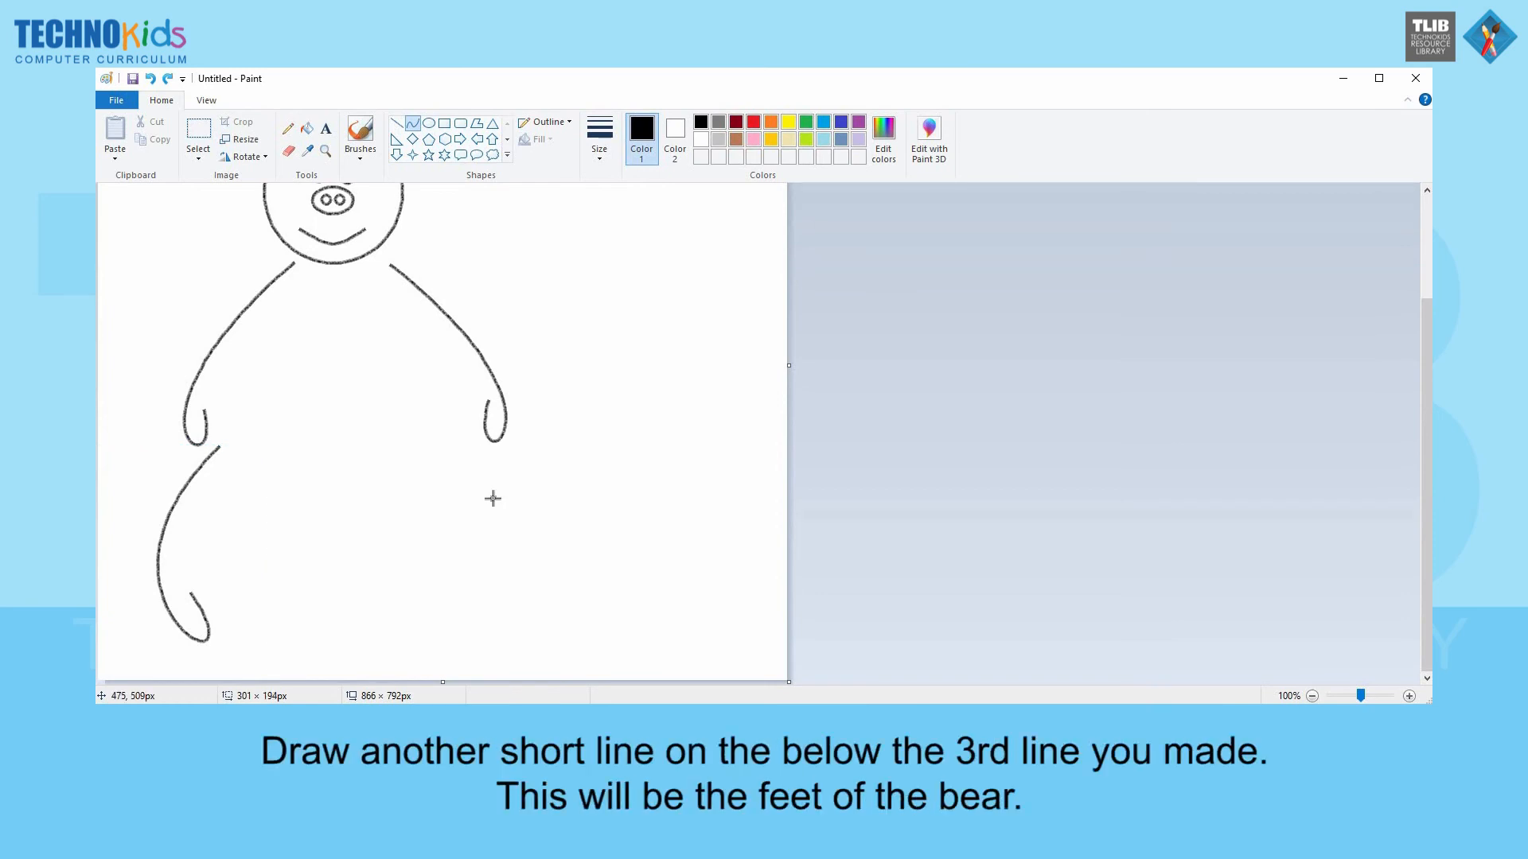
pyautogui.moveTo(477, 448); pyautogui.dragTo(514, 585)
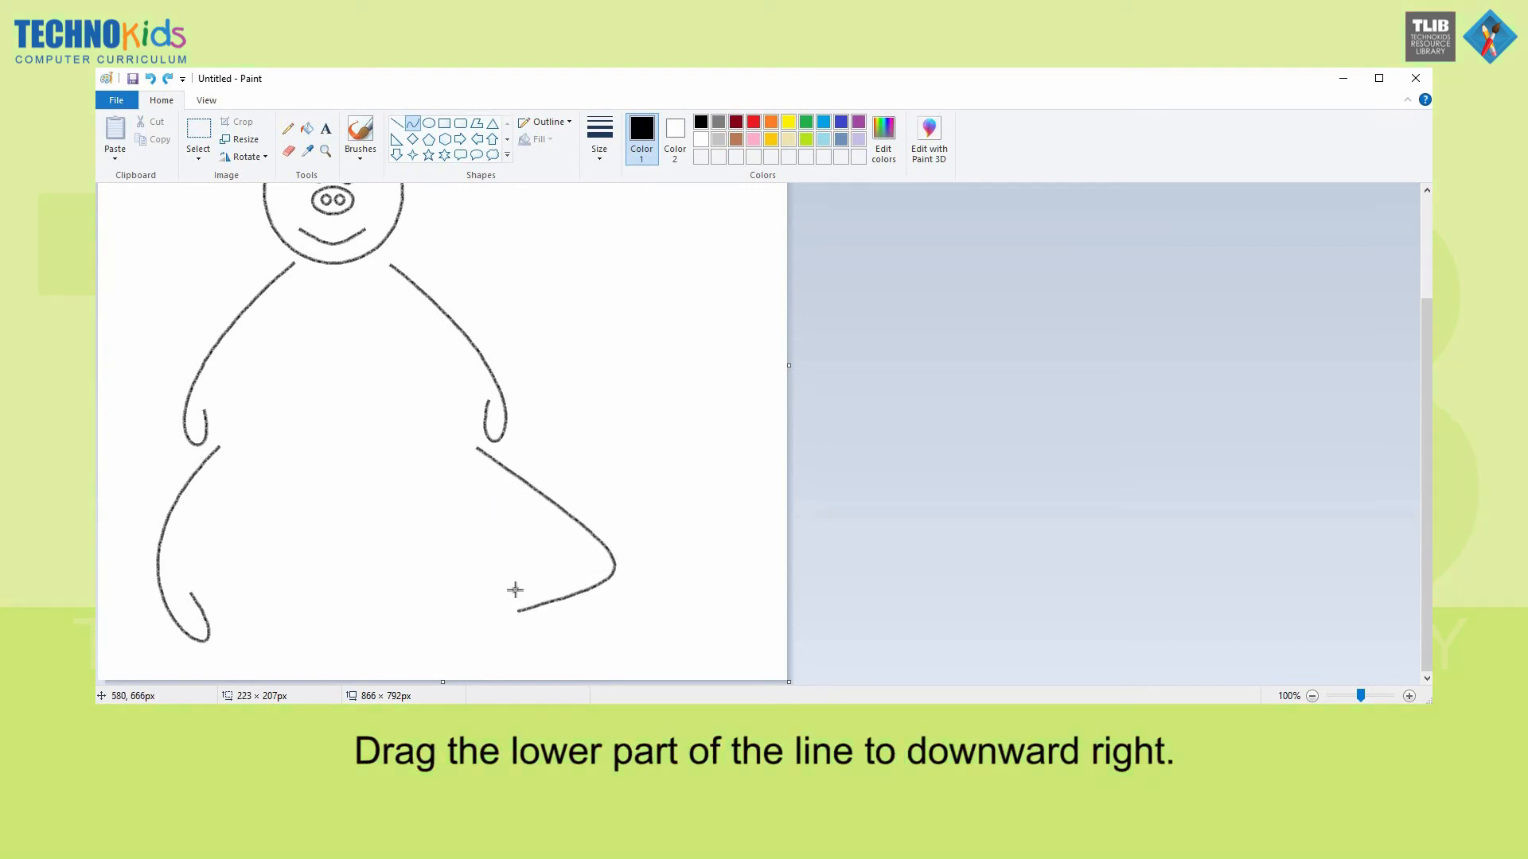
pyautogui.moveTo(549, 646); pyautogui.dragTo(467, 729)
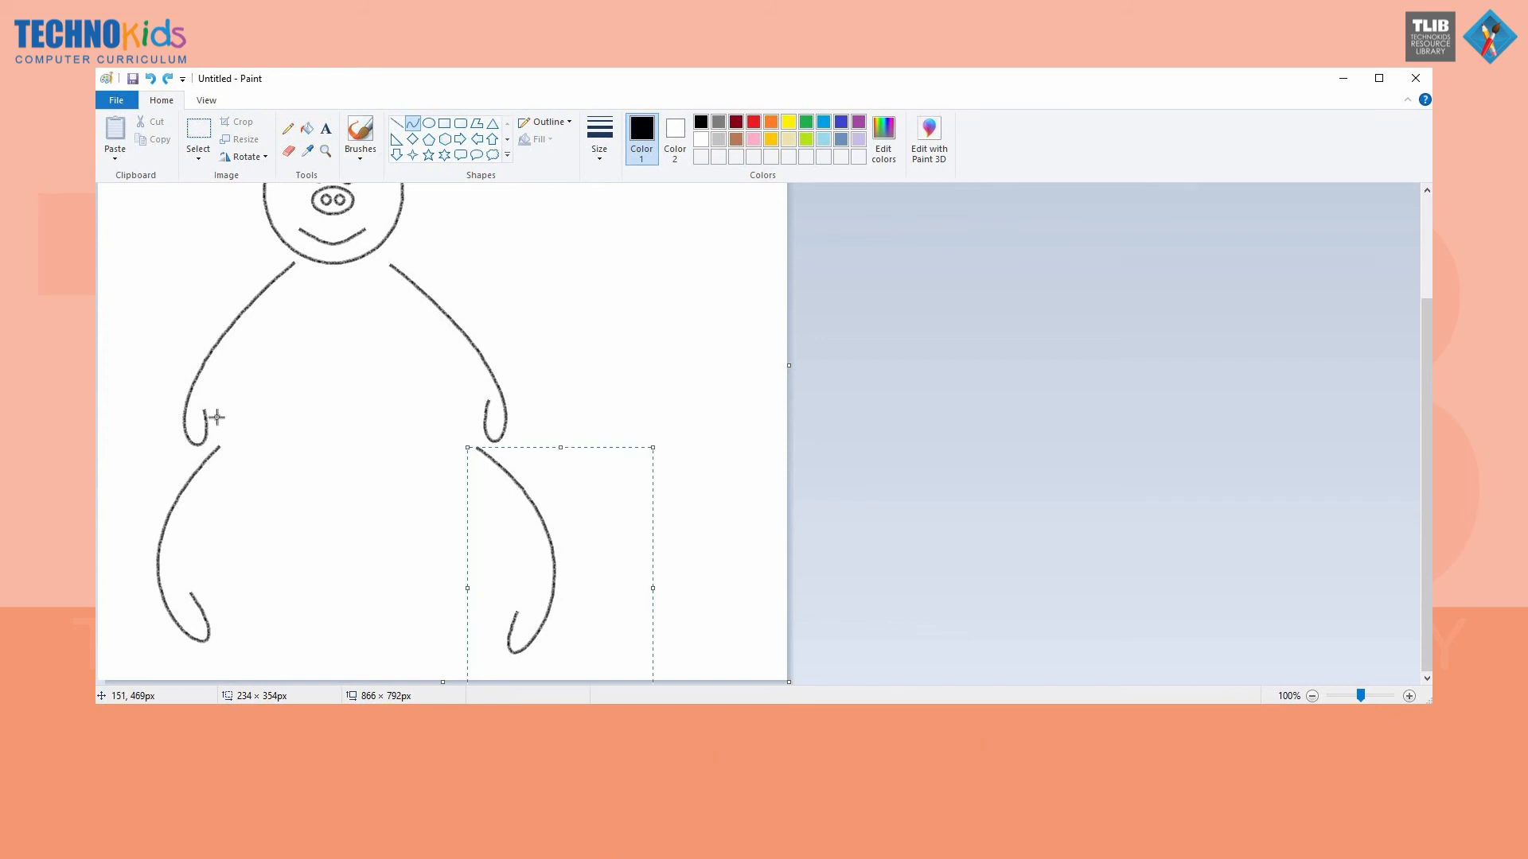
# Draw a downward-bowed belly curve between the hands and, with the Curve shape reselected, another one connecting the feet.
pyautogui.moveTo(232, 413); pyautogui.dragTo(455, 409)
pyautogui.moveTo(328, 420); pyautogui.dragTo(341, 478)
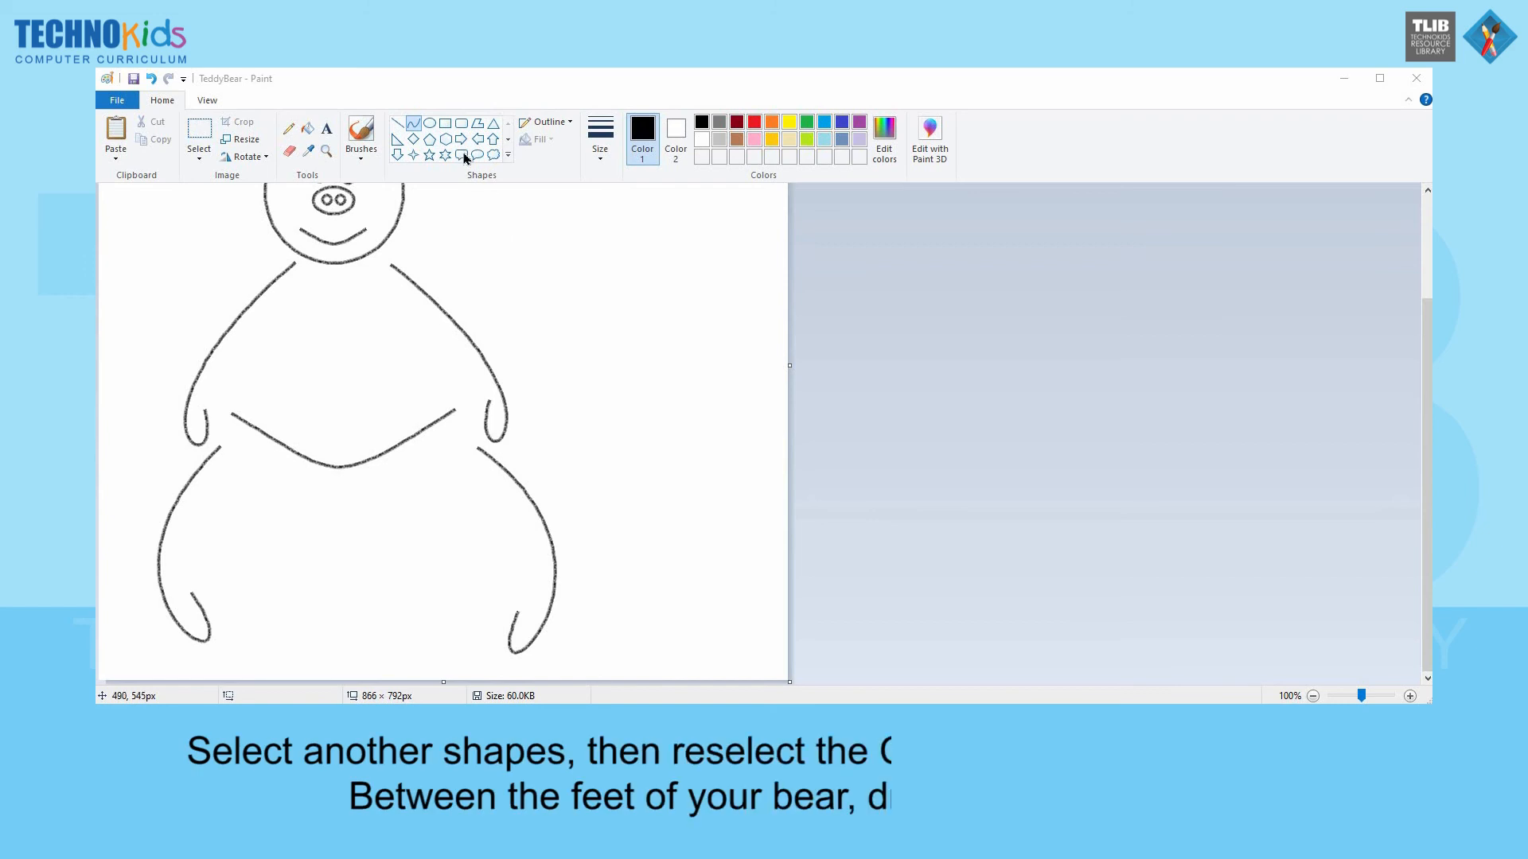
pyautogui.click(445, 124)
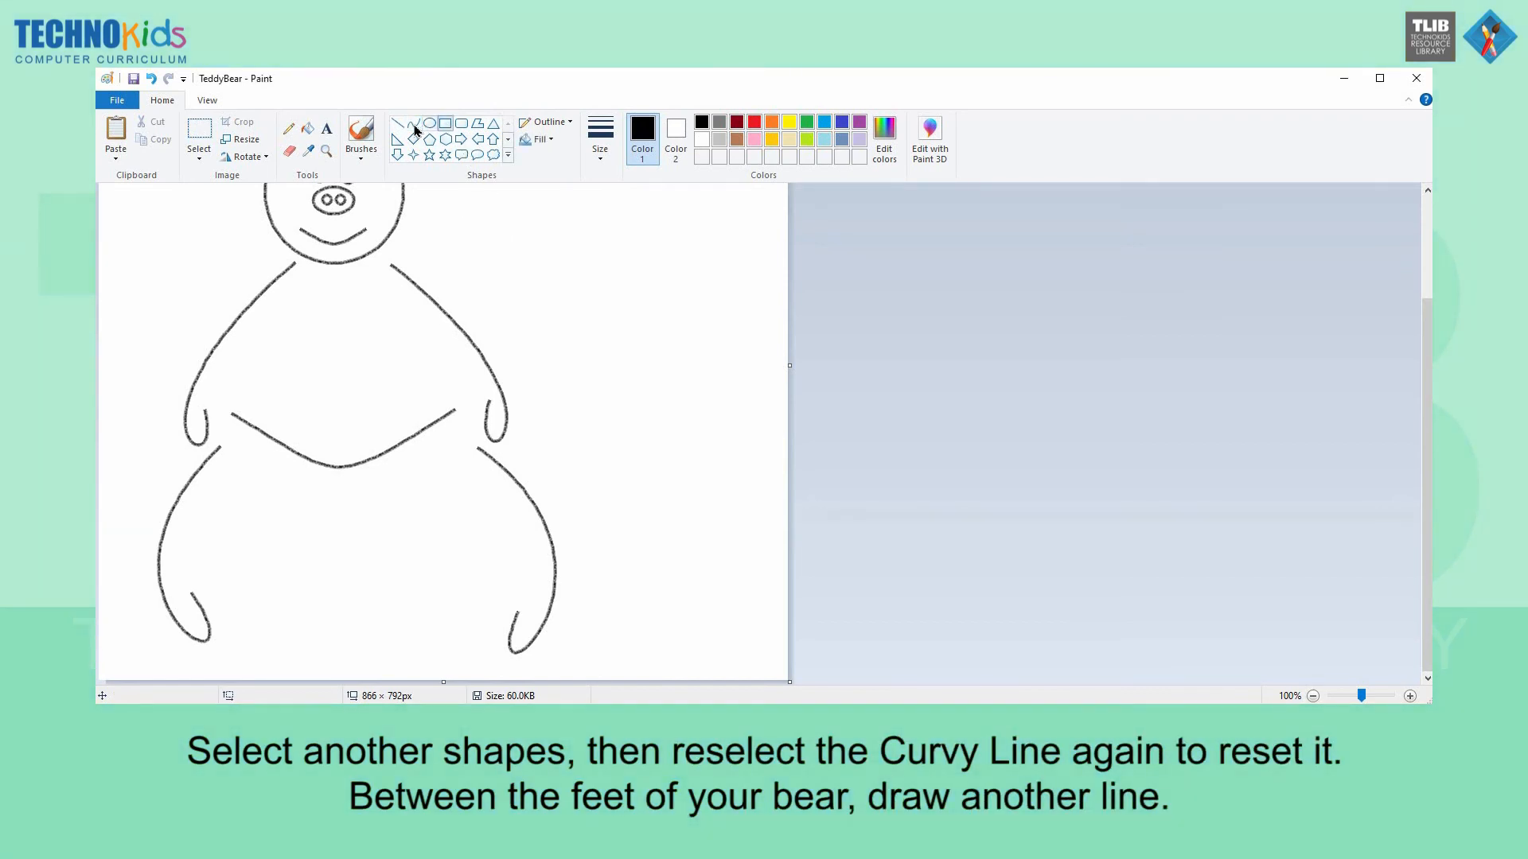
pyautogui.click(414, 125)
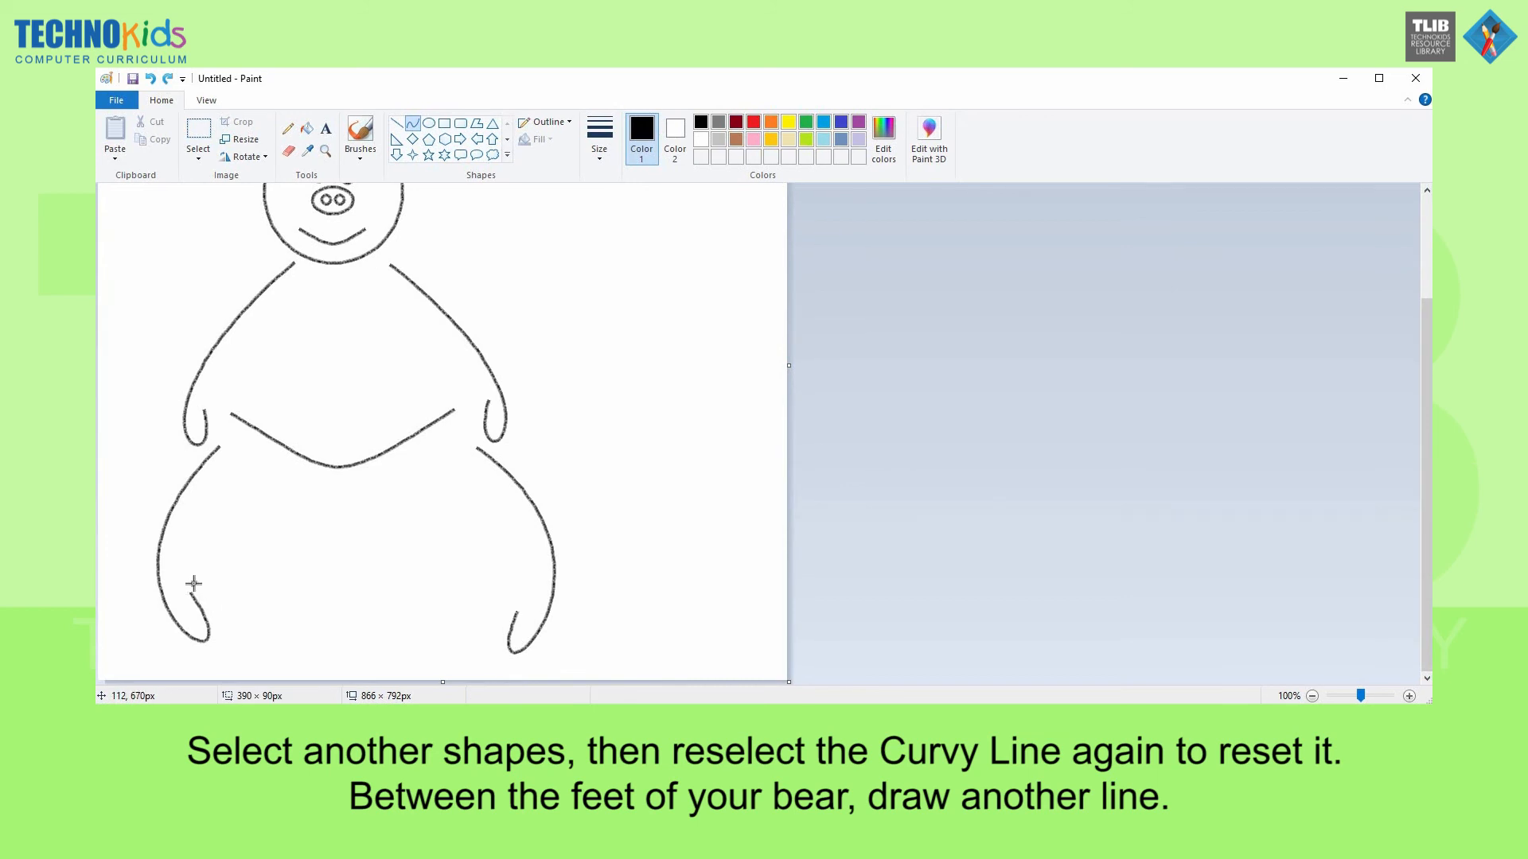
pyautogui.moveTo(193, 584); pyautogui.dragTo(520, 603)
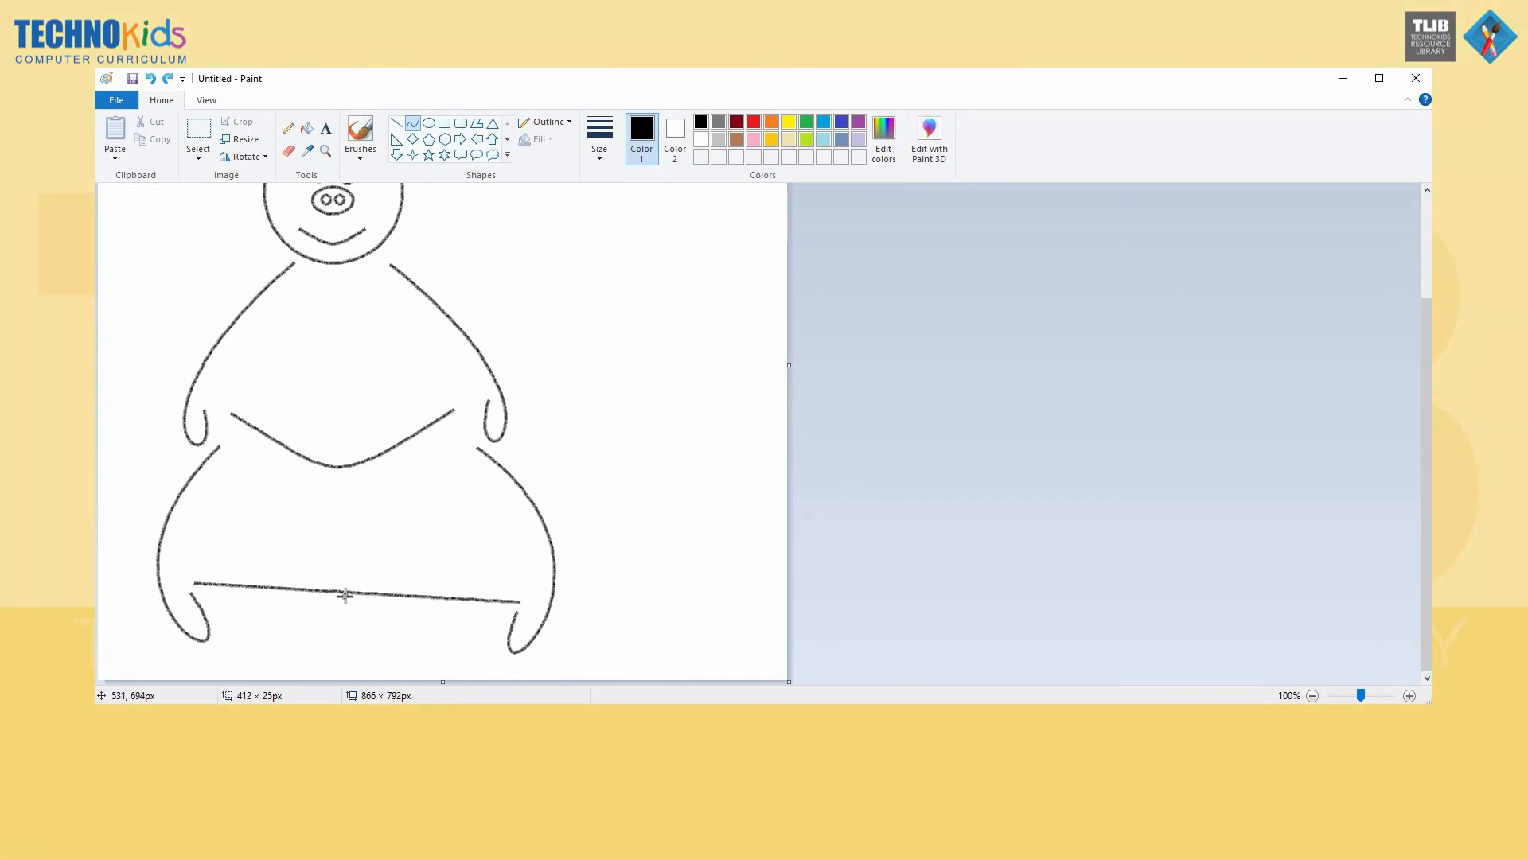
pyautogui.moveTo(341, 655); pyautogui.dragTo(331, 667)
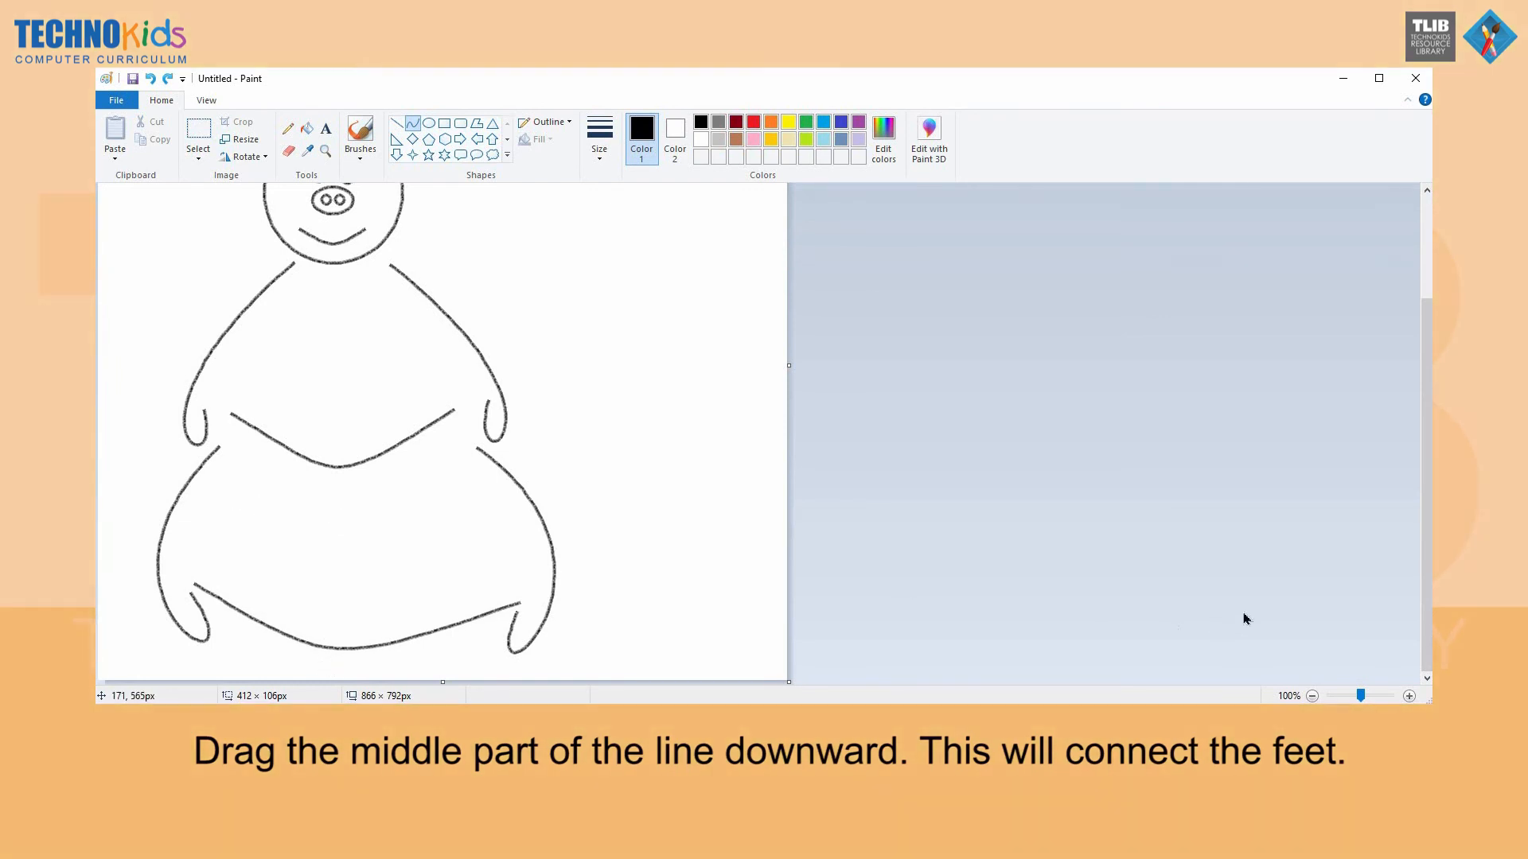
# Save the drawing as a PNG named TeddyBear in the Downloads folder.
pyautogui.moveTo(1431, 561); pyautogui.dragTo(1430, 471)
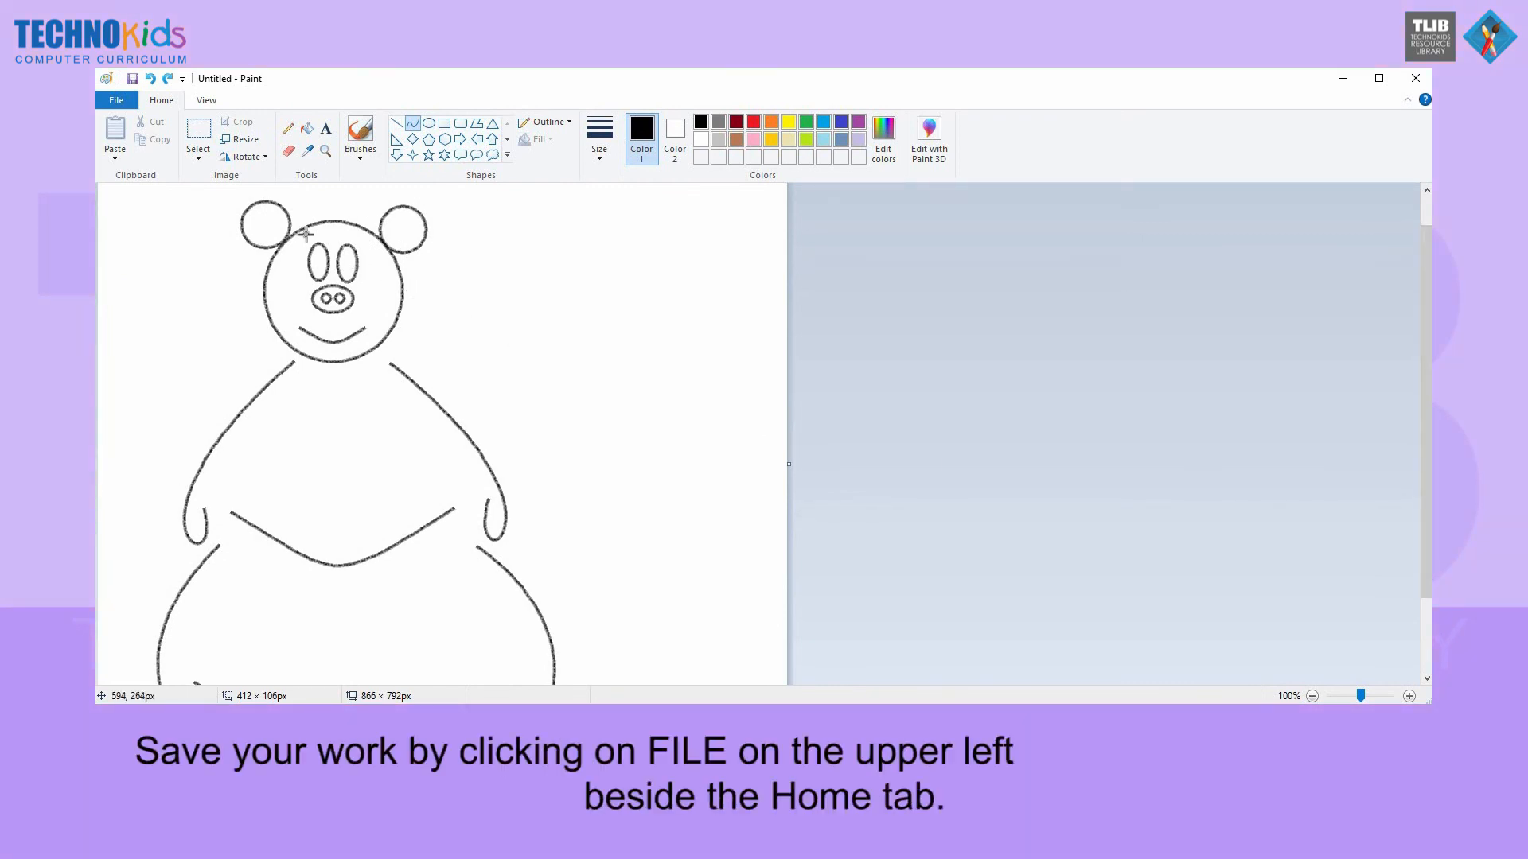
pyautogui.click(124, 104)
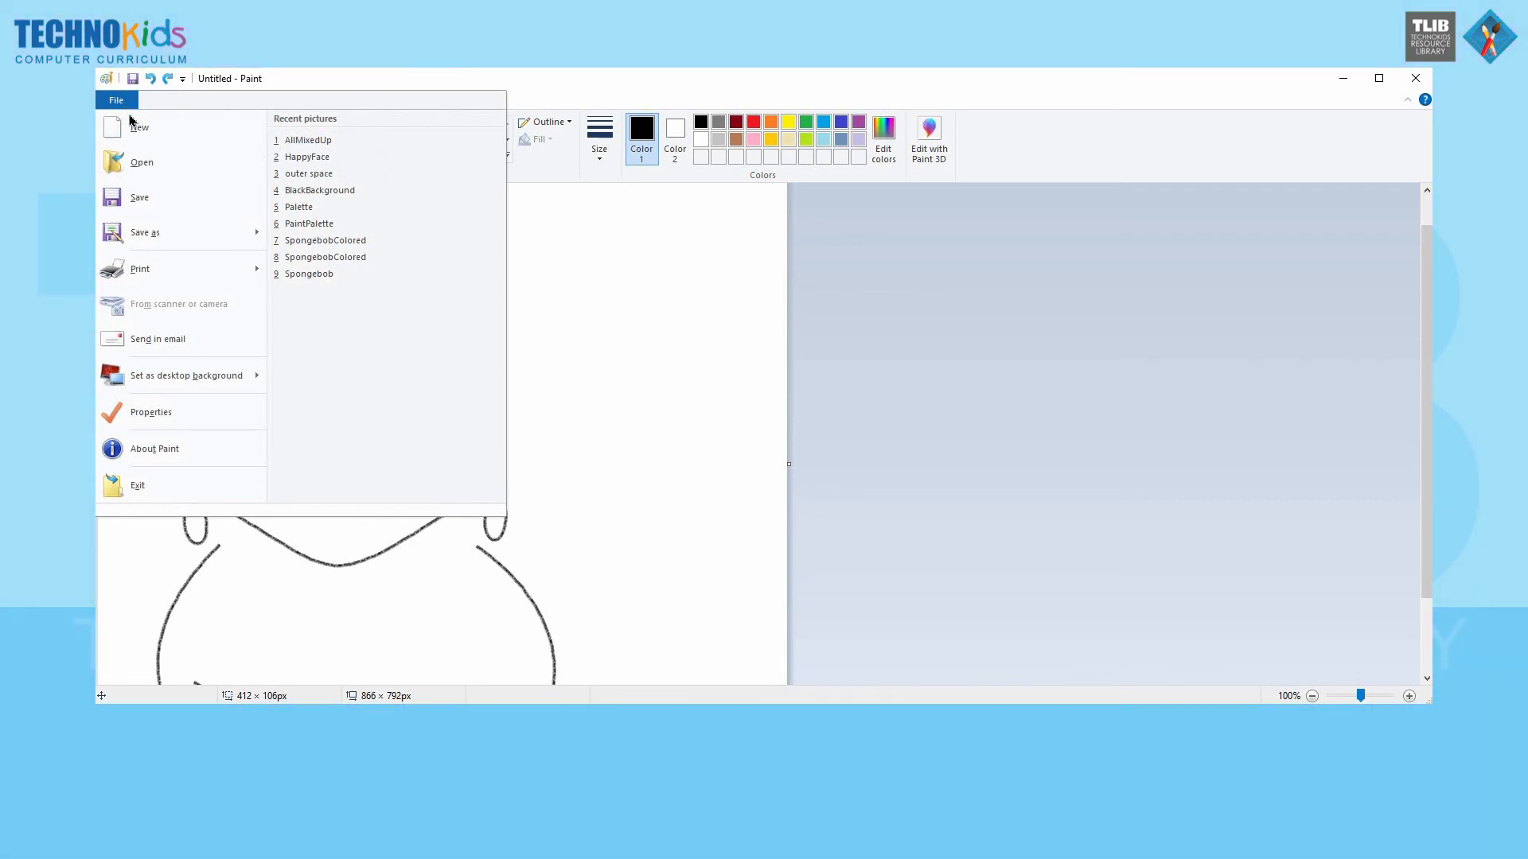
pyautogui.click(146, 215)
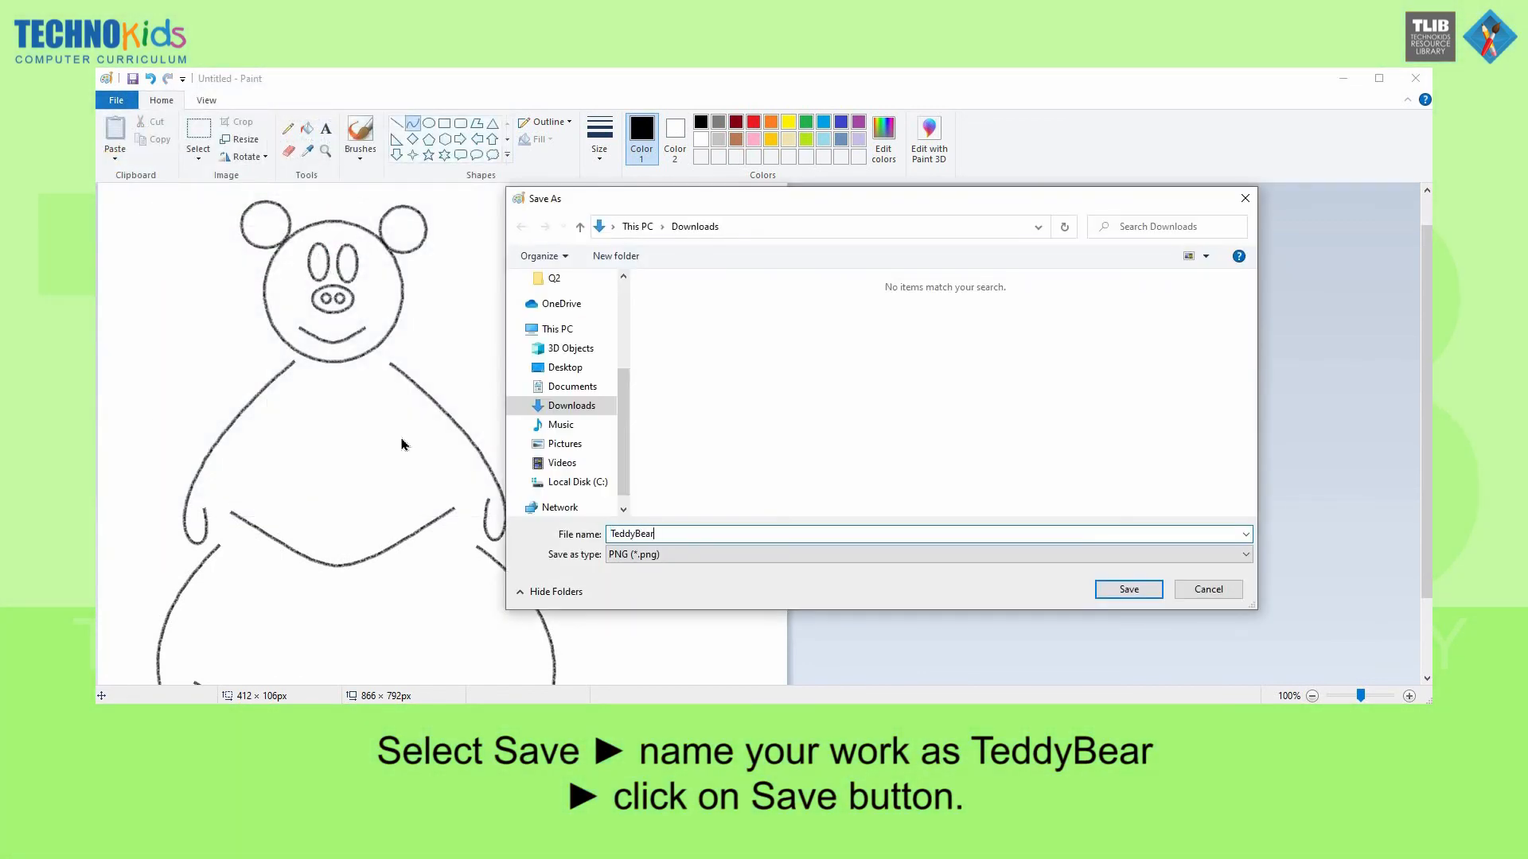
pyautogui.write('TeddyBear')
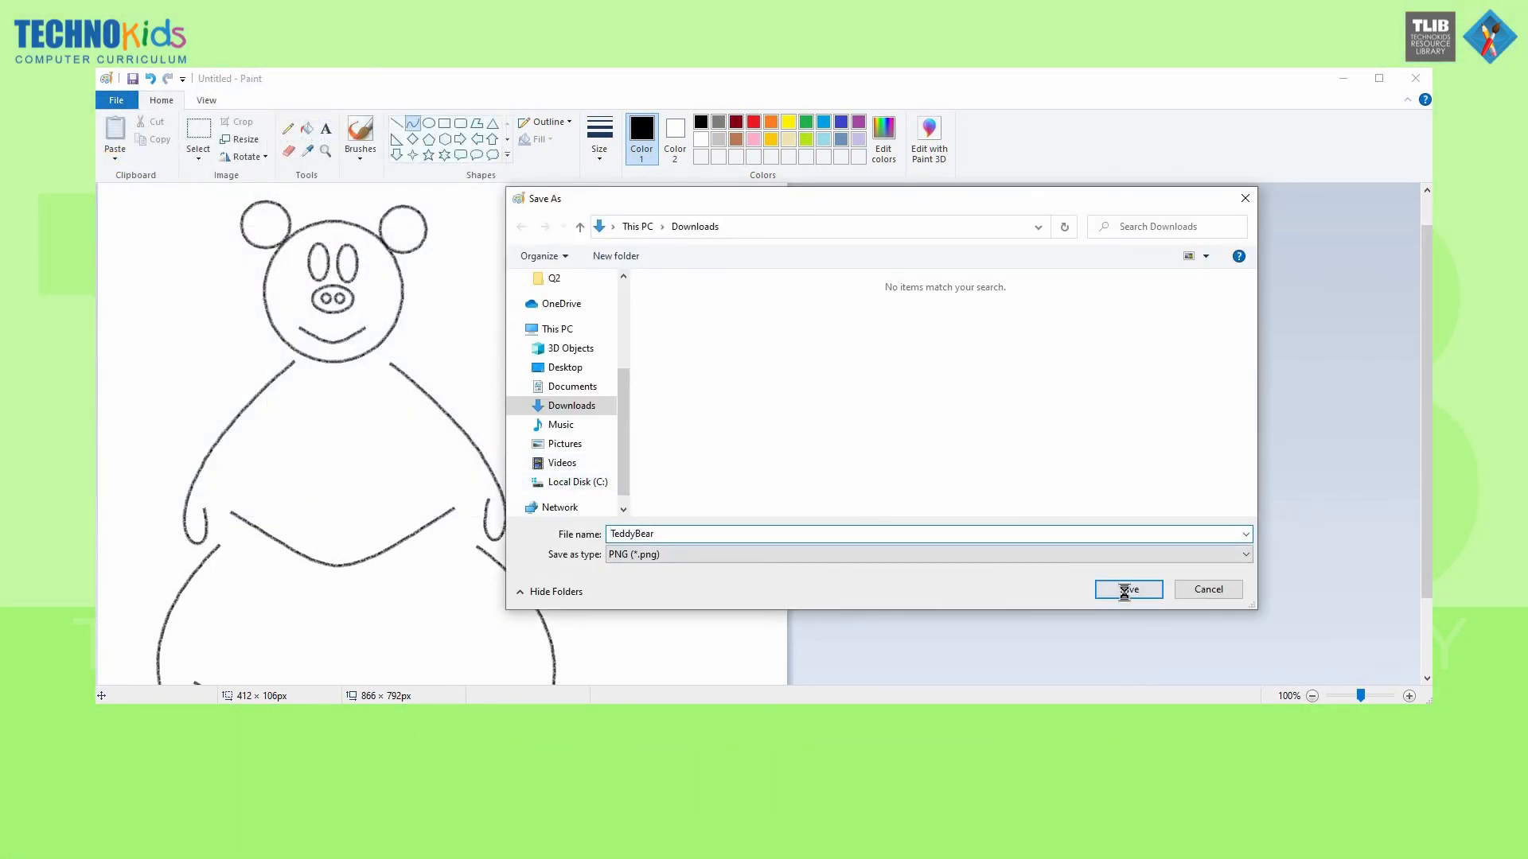
pyautogui.press('Return')
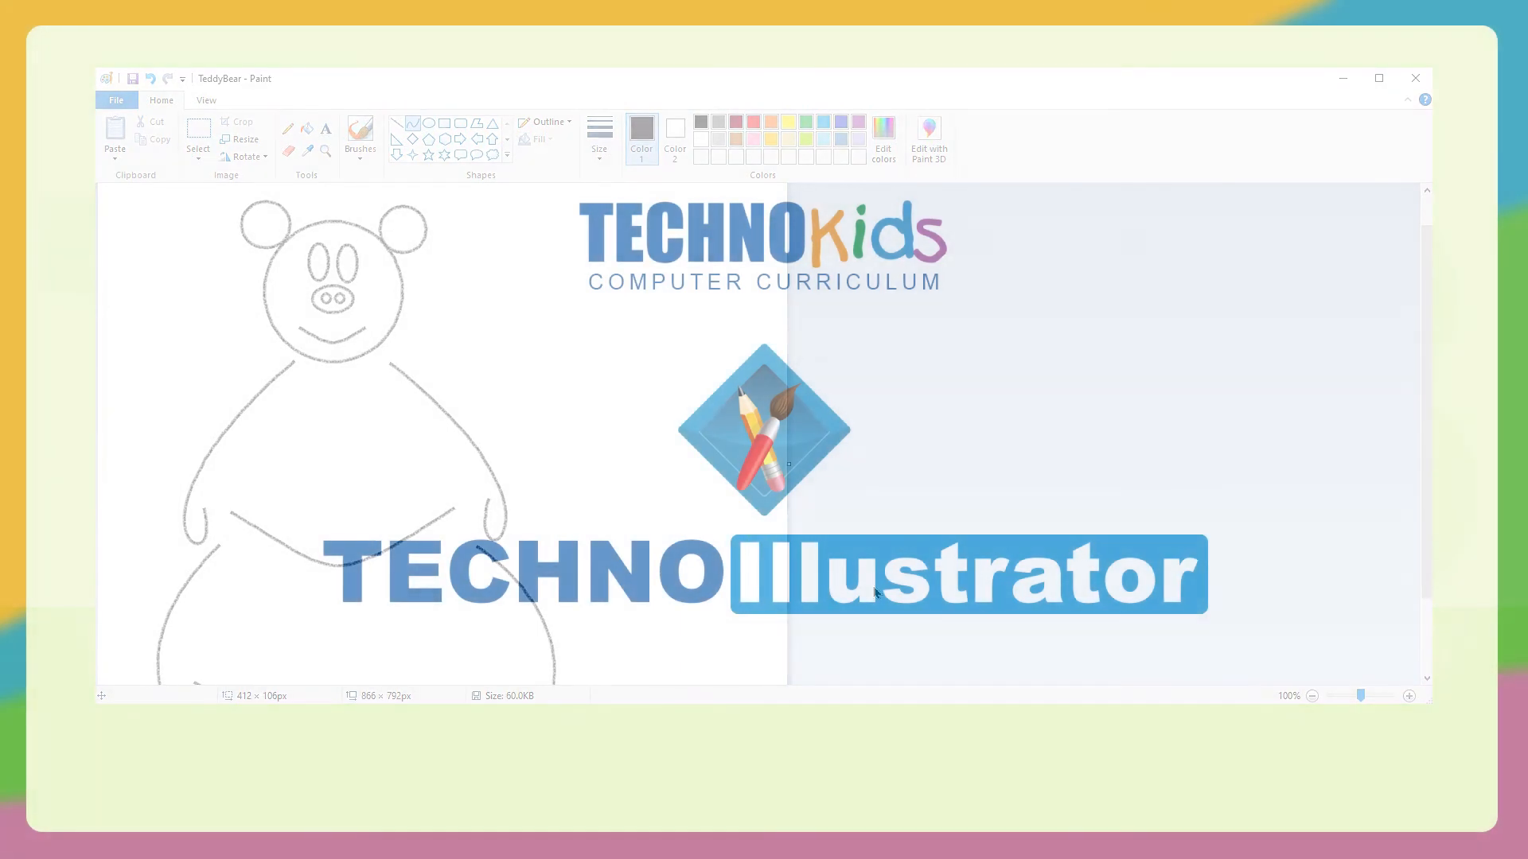